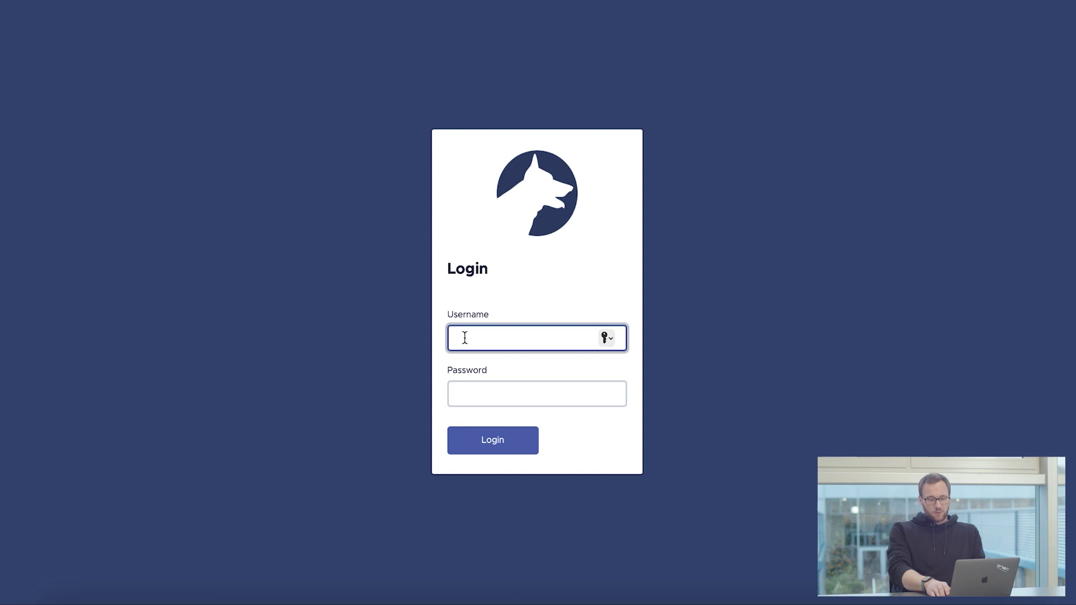
Step: Sign in to PTP Track Hound with the account username and password
type("trad")
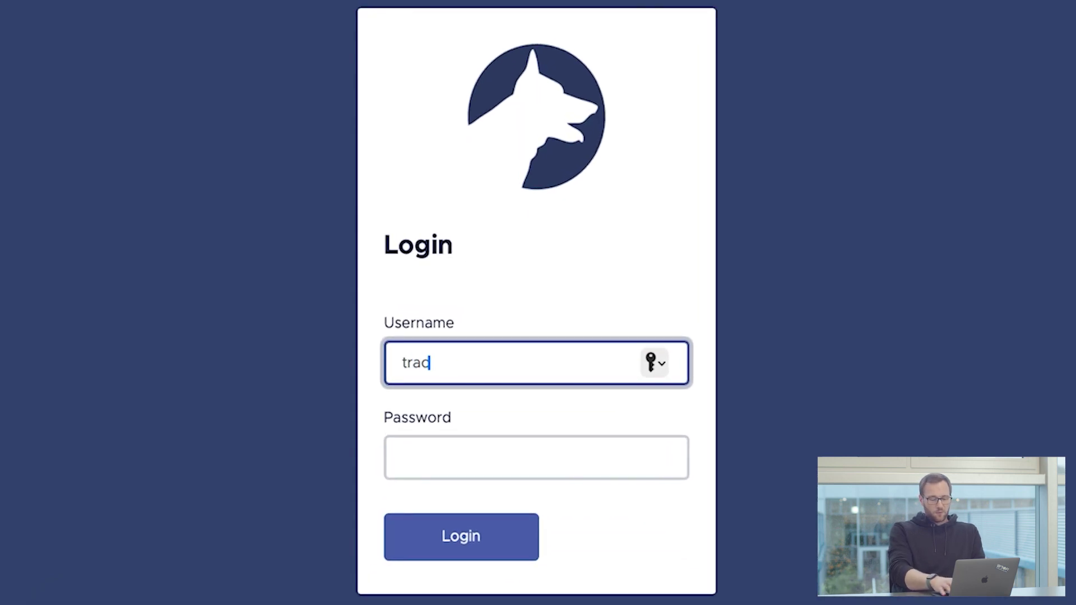
key("Tab")
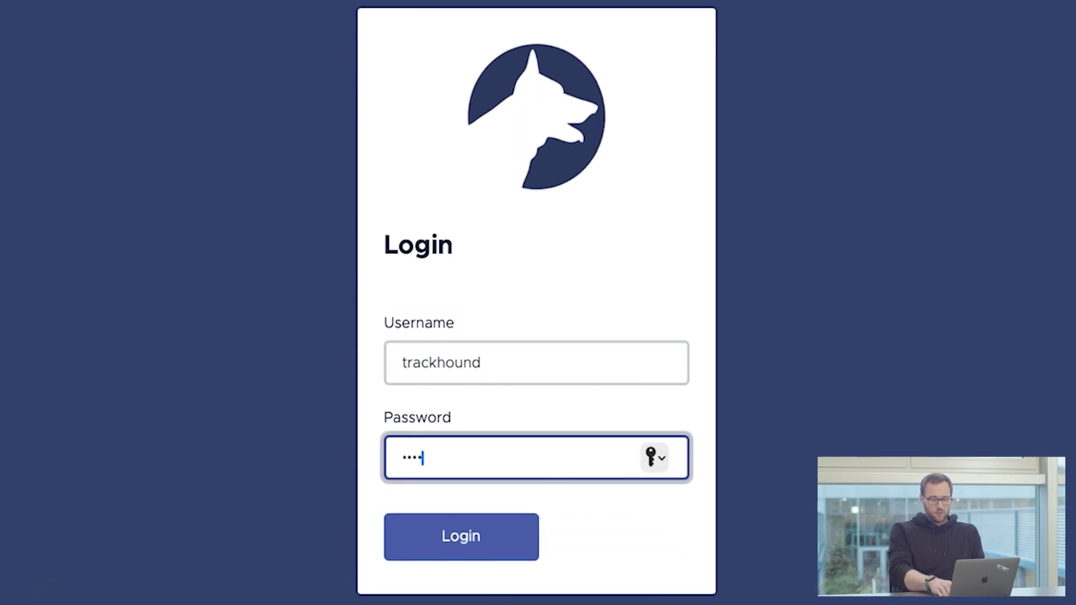
key("Return")
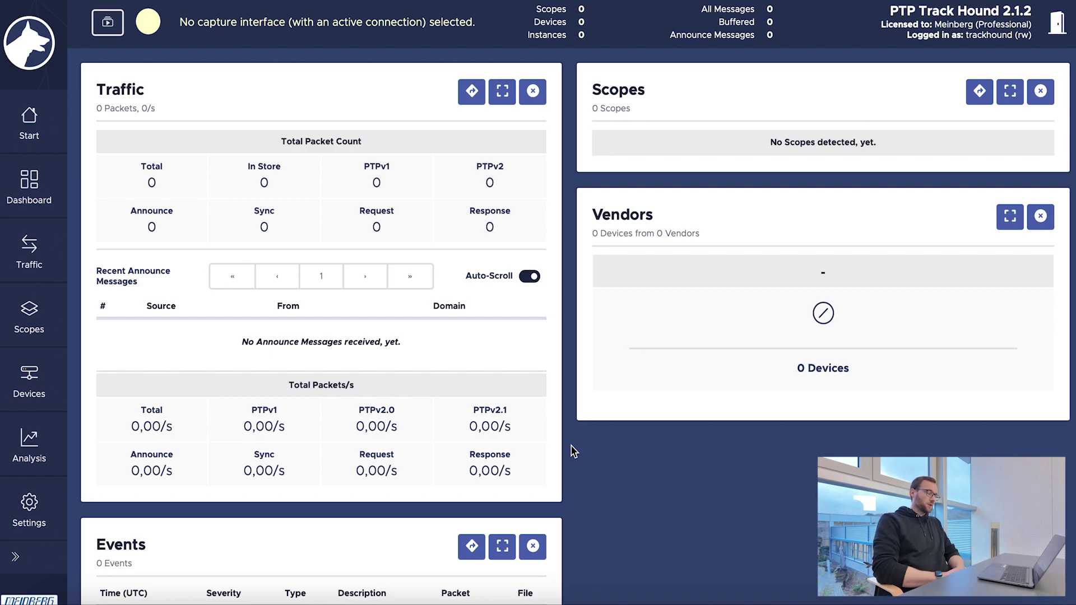
Step: Enable capture on interface enp2s0, apply the settings, and view the captured traffic
left_click(18, 514)
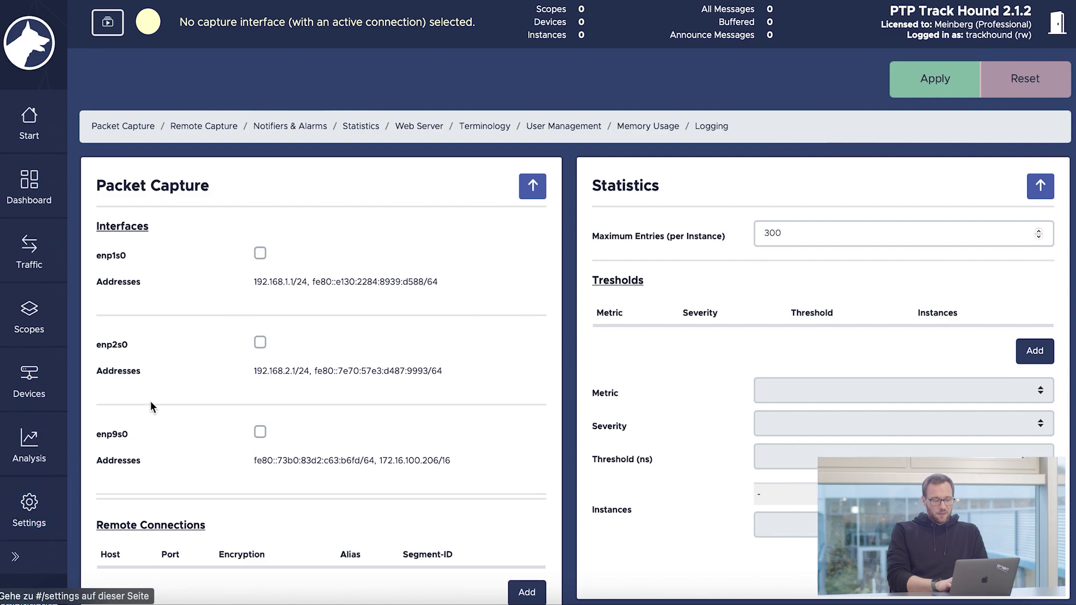
left_click(260, 343)
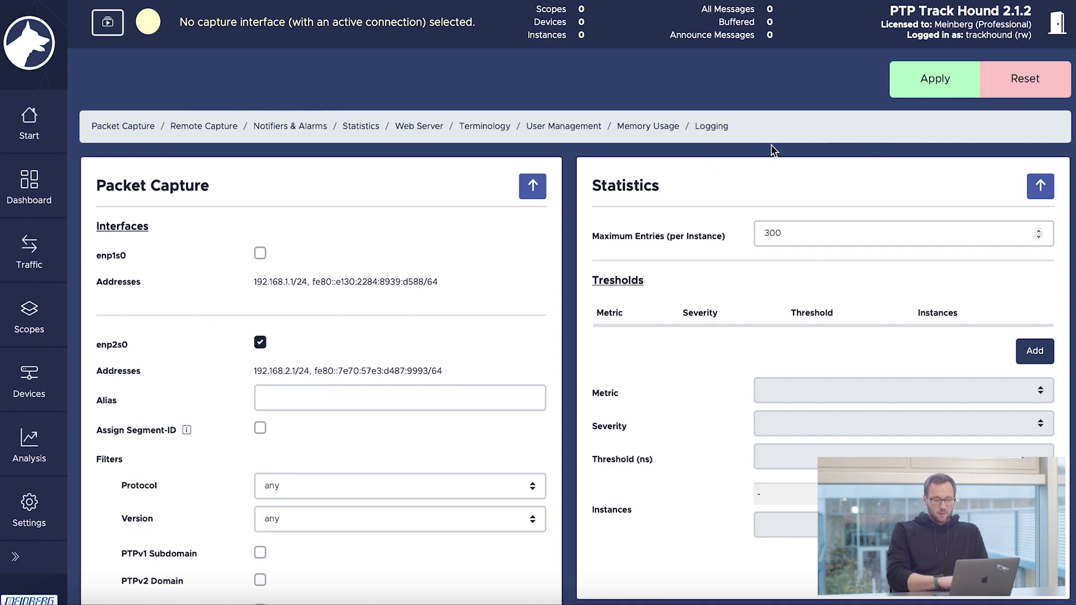
left_click(919, 94)
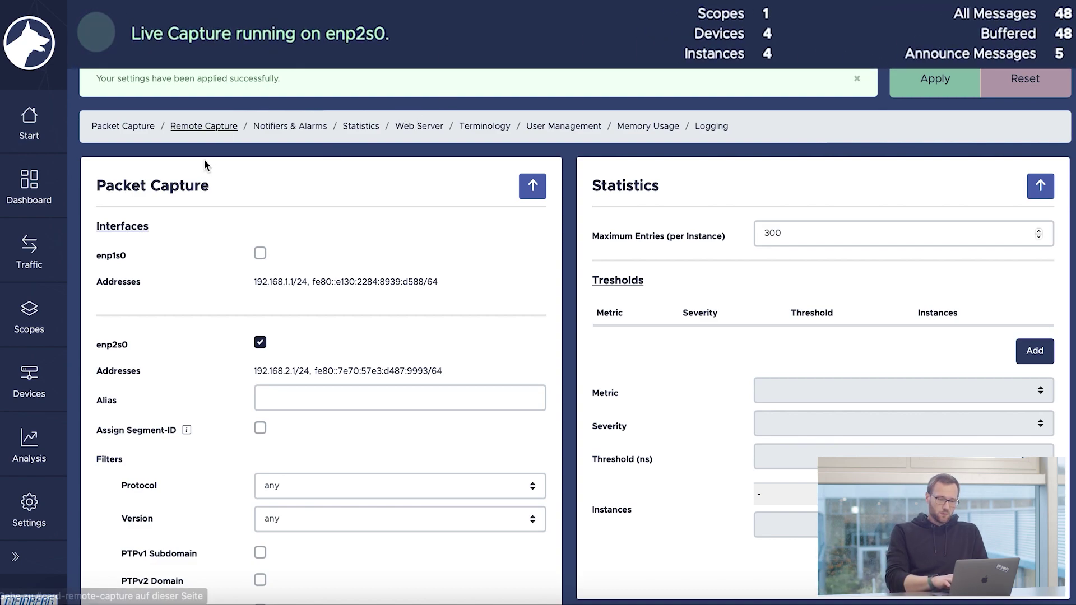
left_click(29, 252)
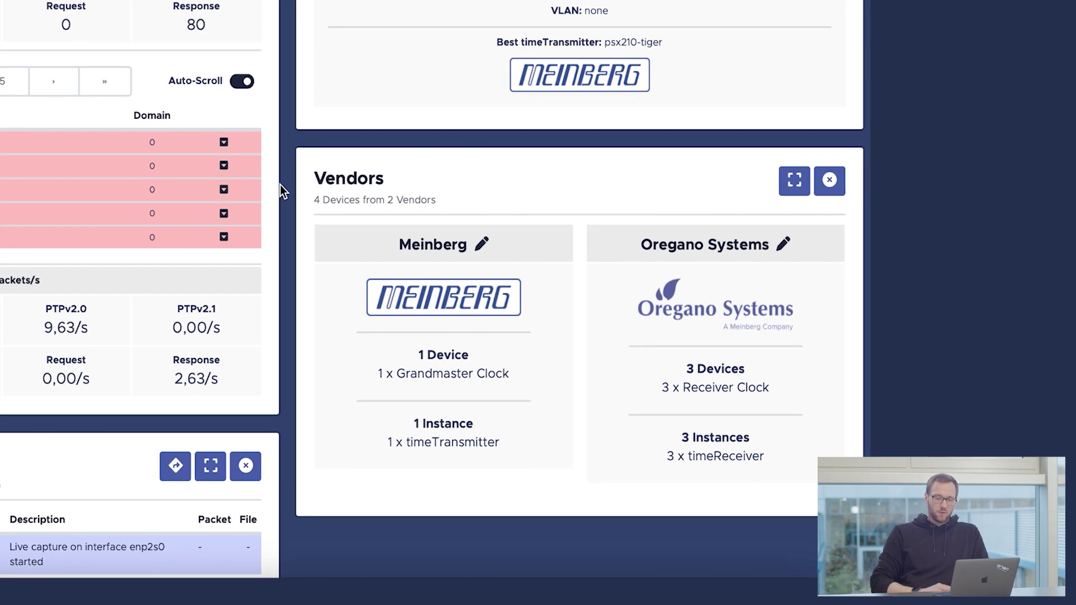
scroll(280, 190, "down", 1)
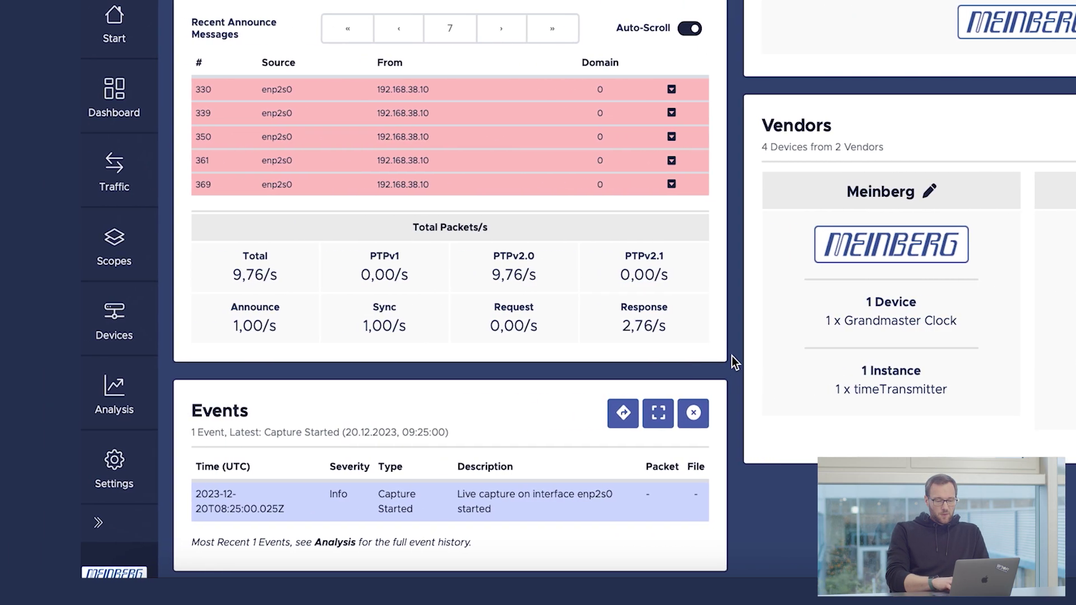
scroll(552, 359, "down", 2)
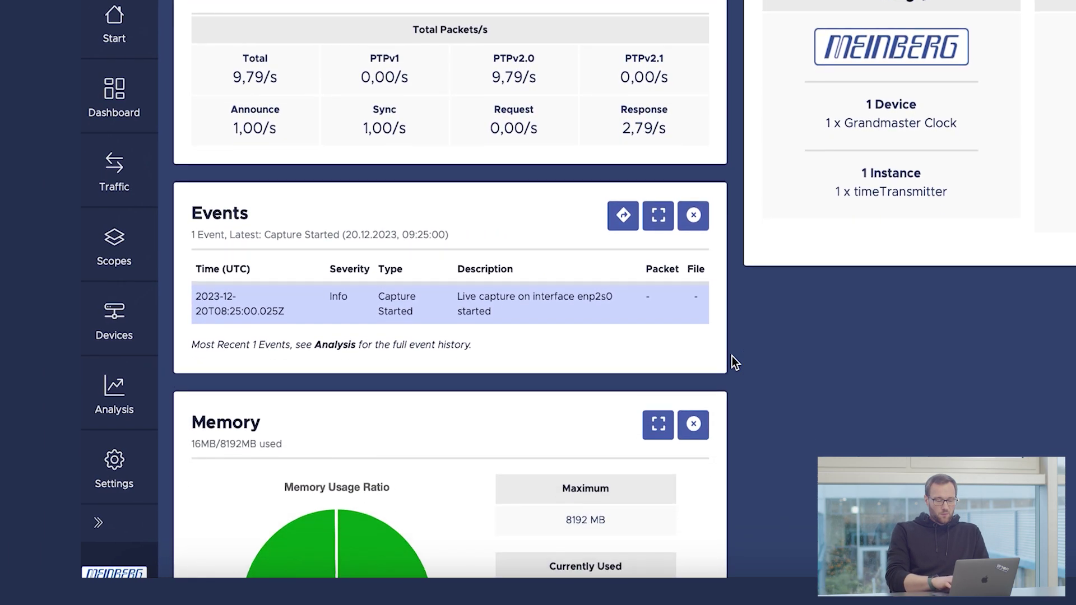
scroll(732, 356, "down", 4)
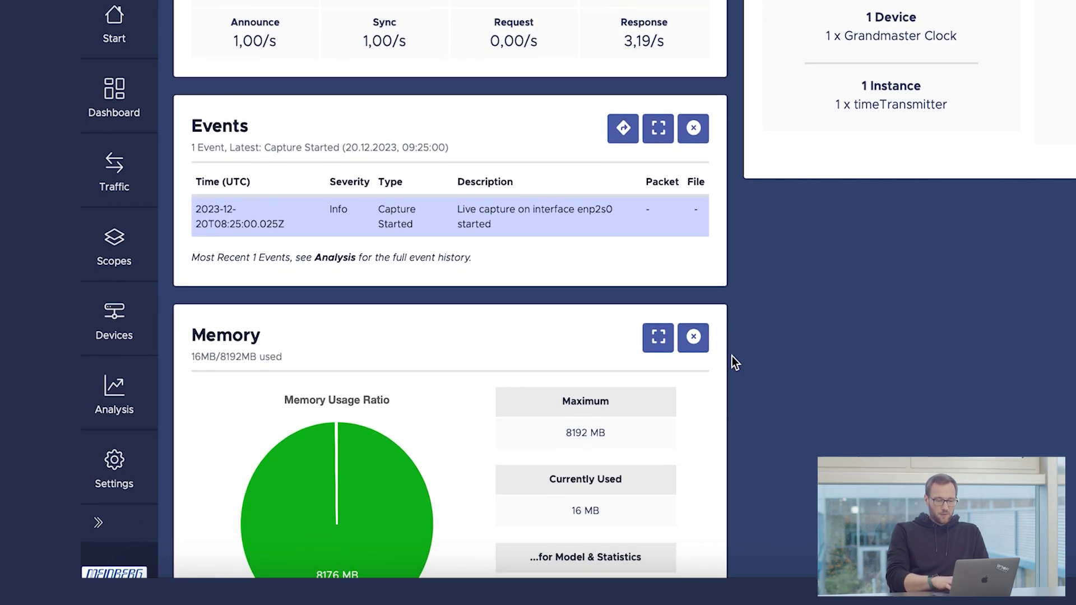
scroll(732, 355, "down", 1)
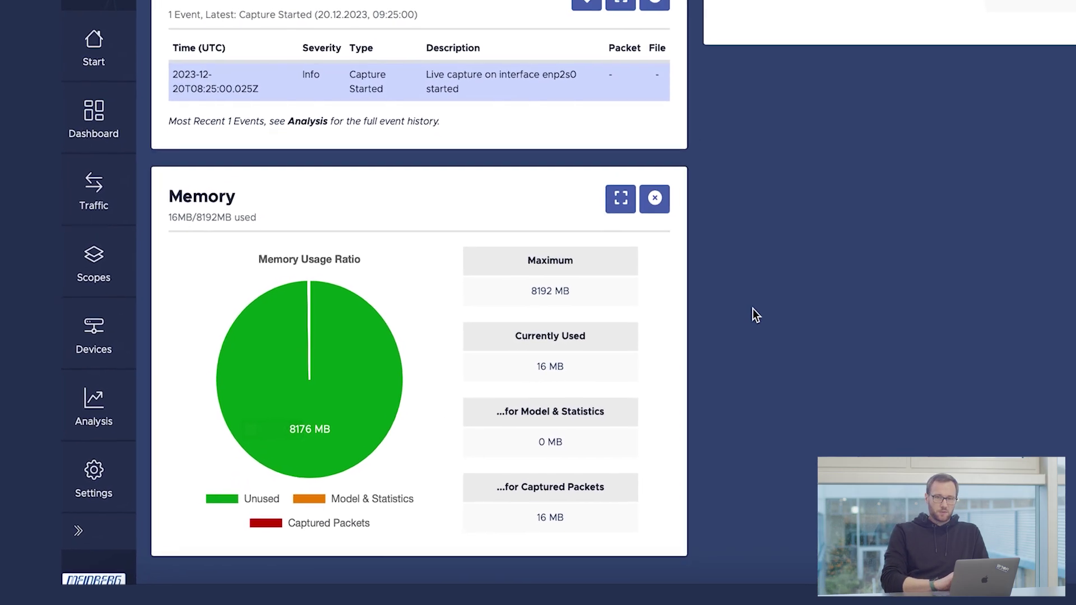
scroll(710, 325, "up", 5)
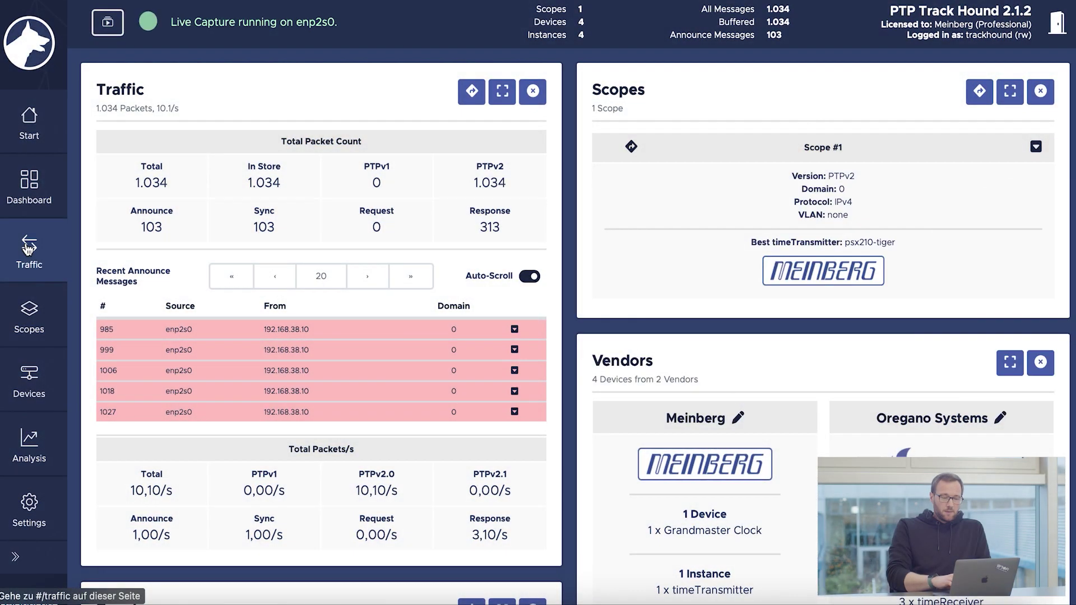
left_click(26, 246)
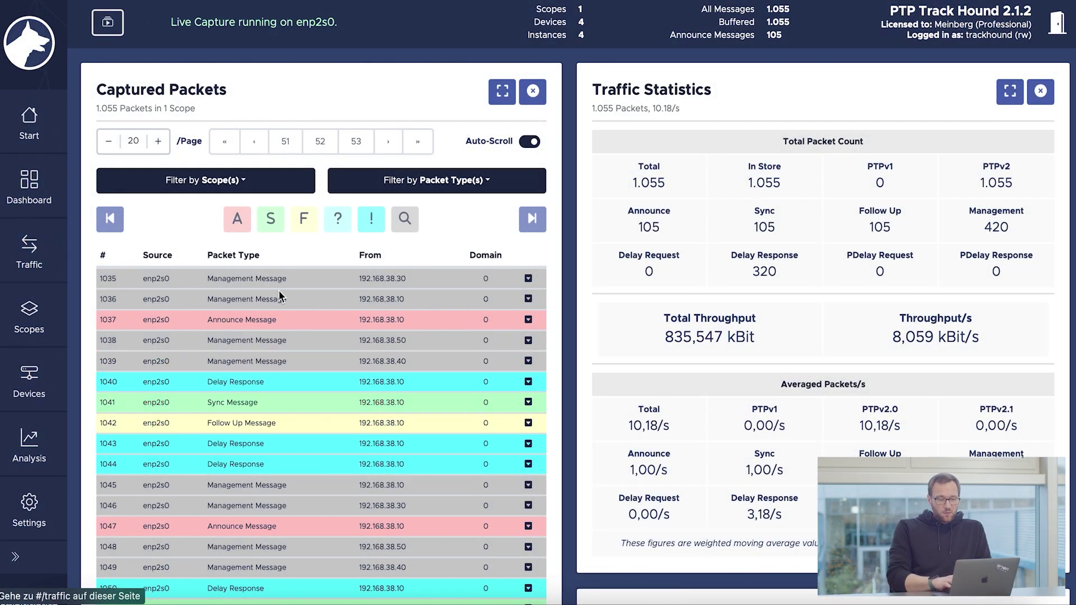
Step: Switch off Auto-Scroll in the packet list and expand Announce packet 1154
scroll(568, 254, "down", 1)
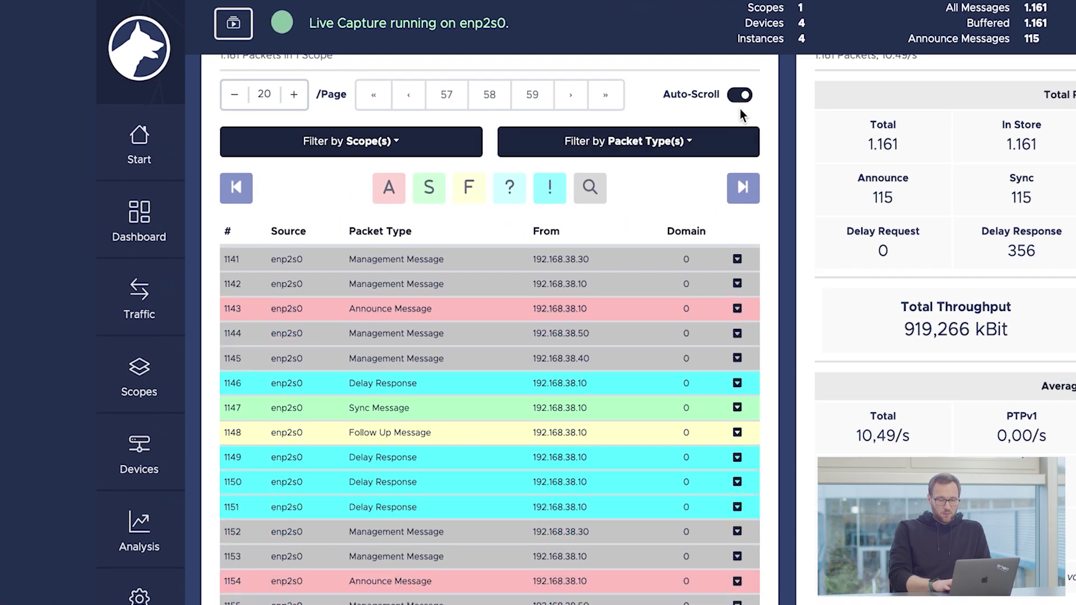
left_click(713, 93)
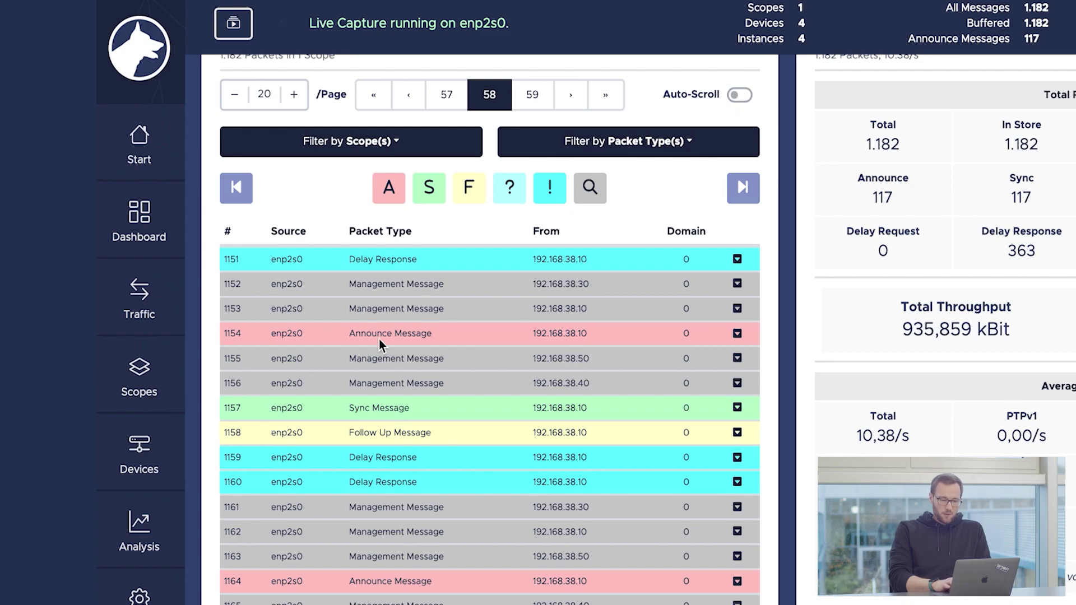
left_click(391, 336)
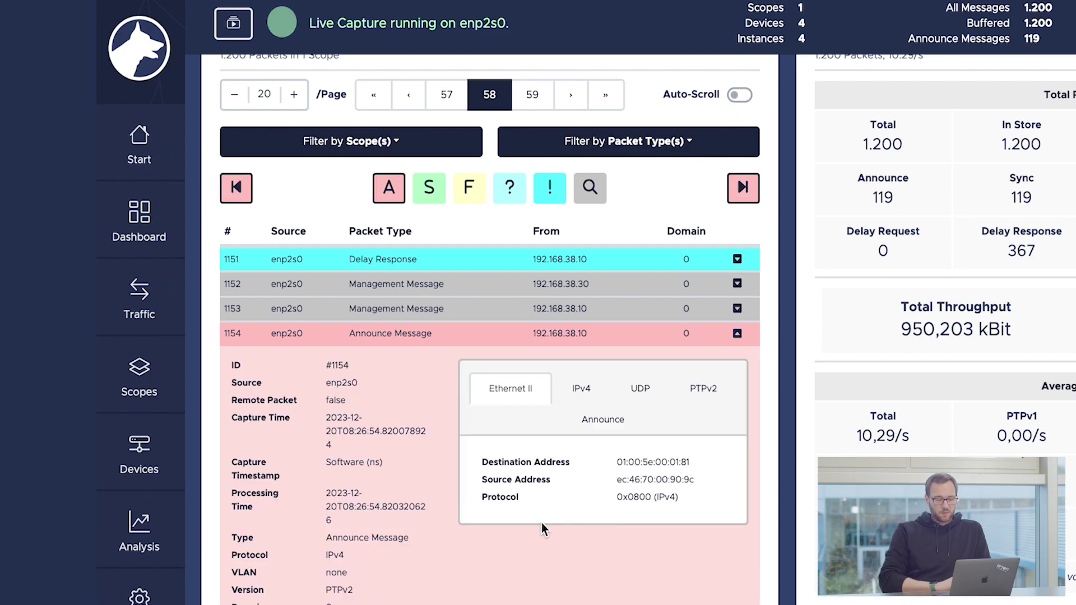
Step: Inspect packet 1154's UDP, PTPv2 and Announce fields, including clock class 6 and GPS source
scroll(541, 470, "down", 2)
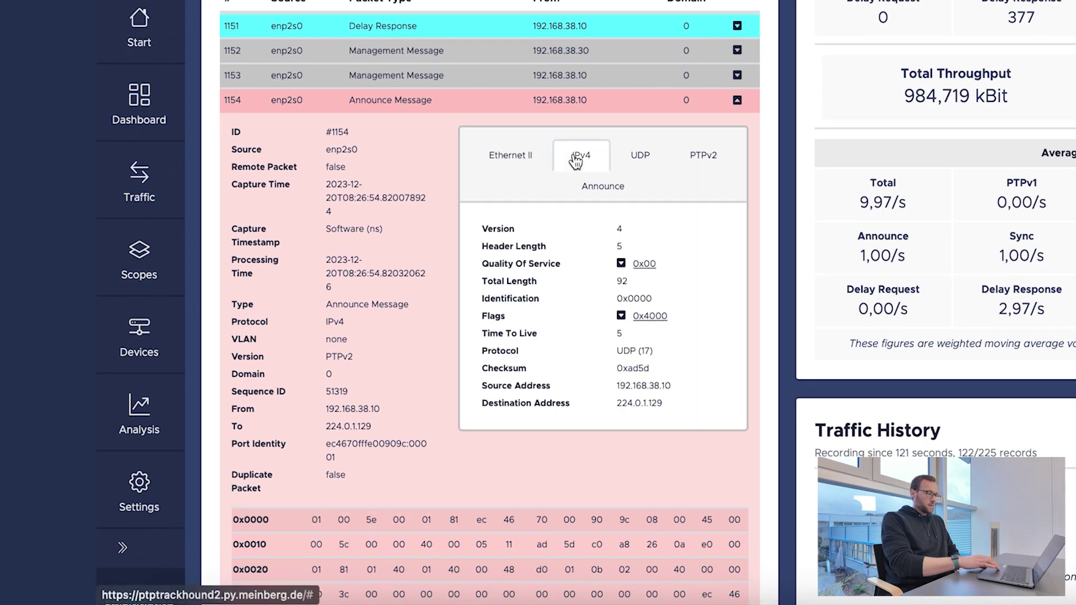
left_click(637, 164)
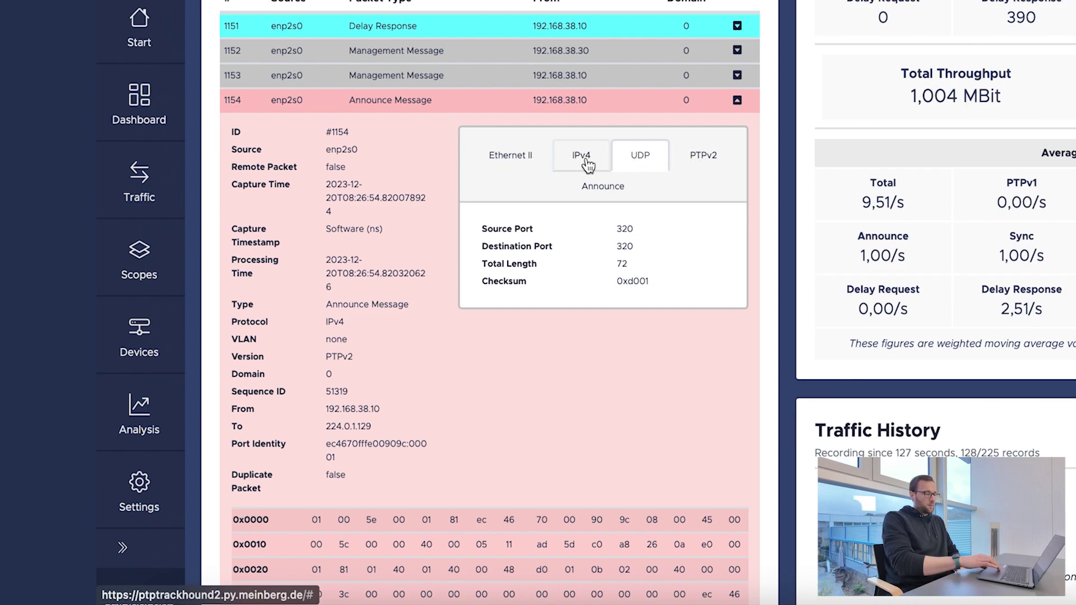
left_click(690, 162)
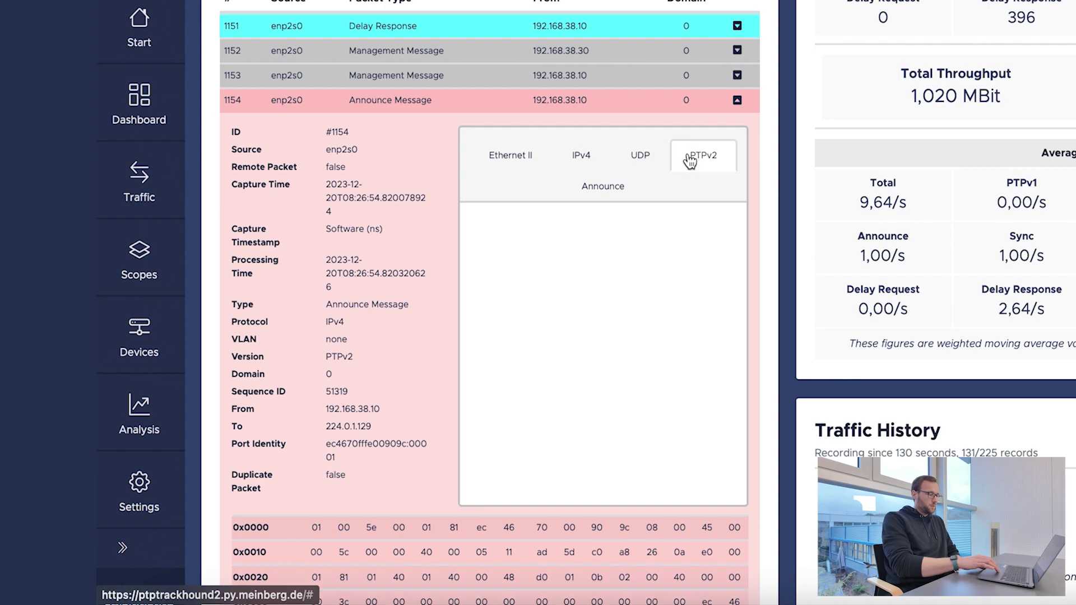
left_click(603, 190)
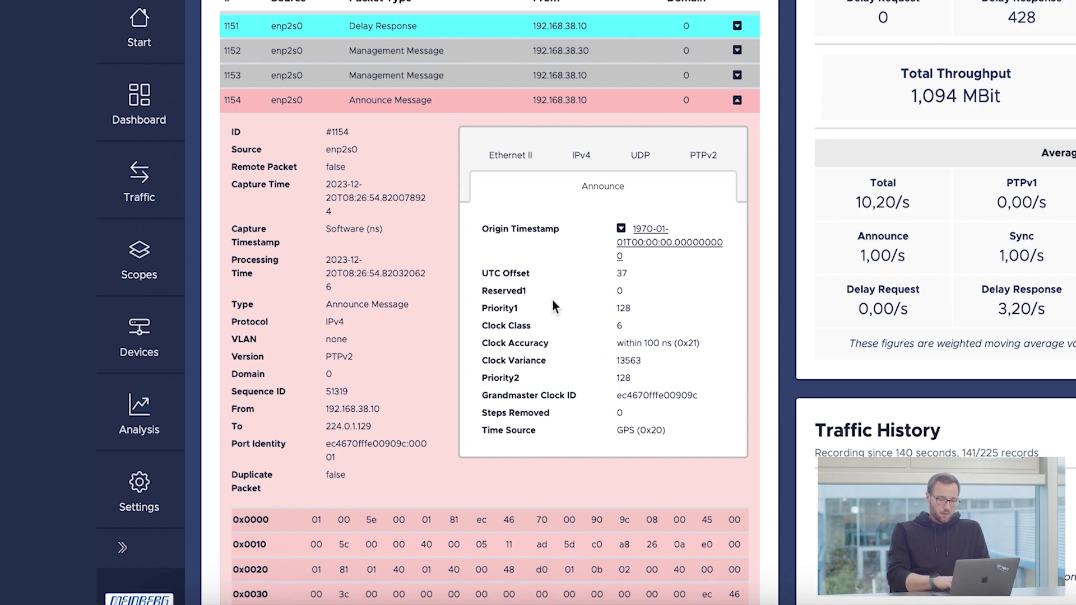
scroll(507, 324, "down", 1)
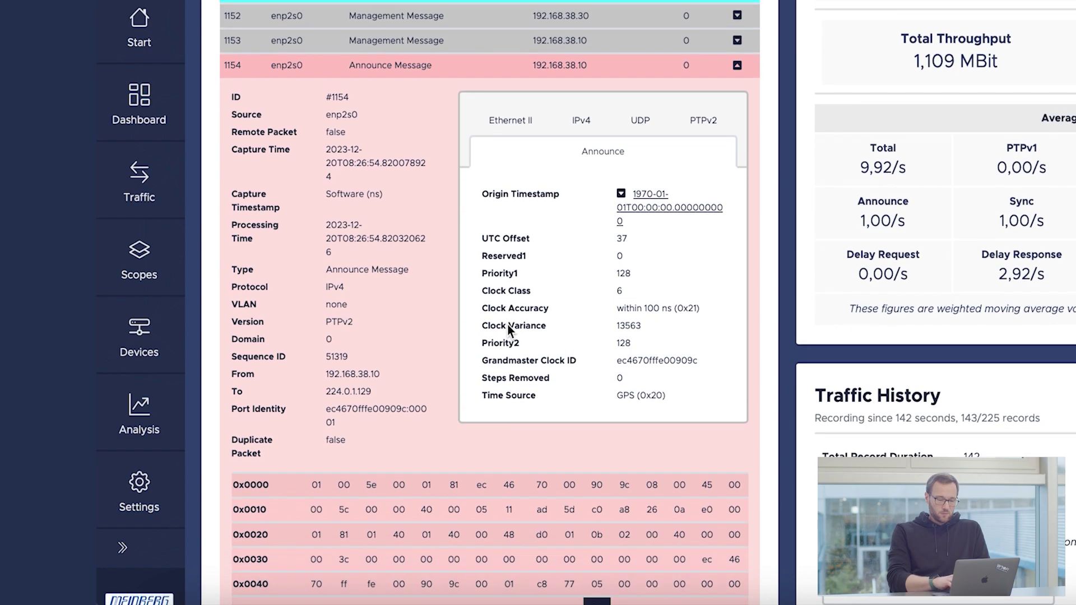
scroll(506, 324, "down", 3)
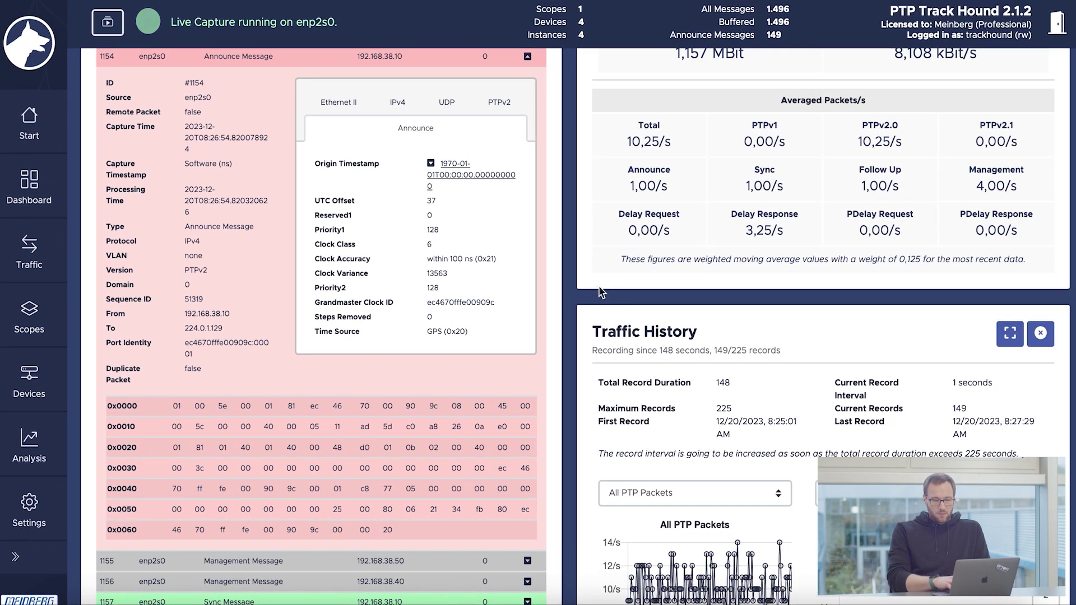
scroll(553, 259, "up", 5)
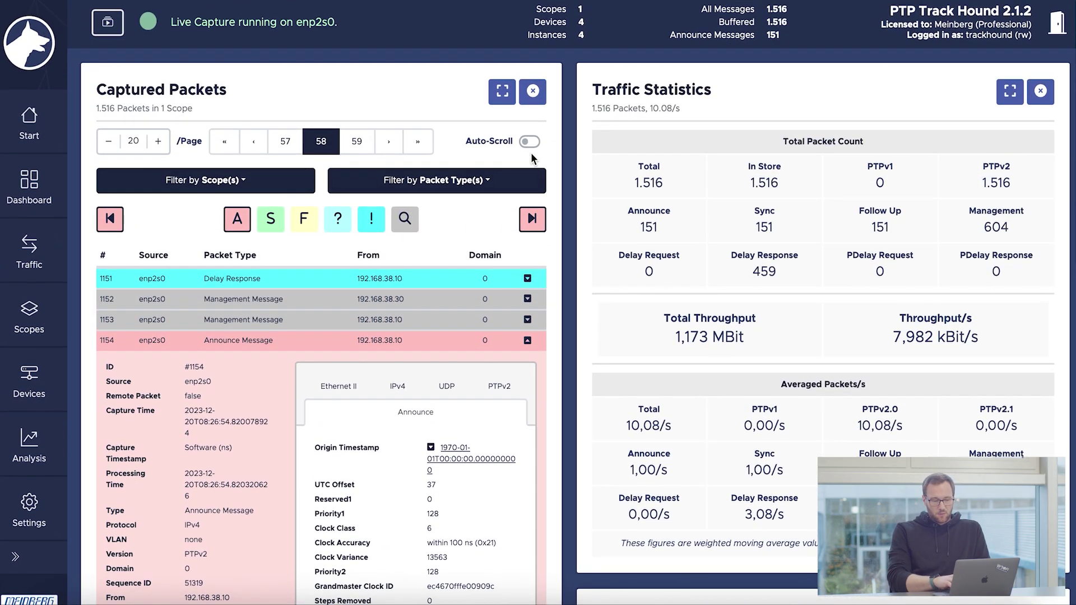
Step: Turn Auto-Scroll back on, review the Traffic Statistics, and open the Scopes overview
left_click(528, 142)
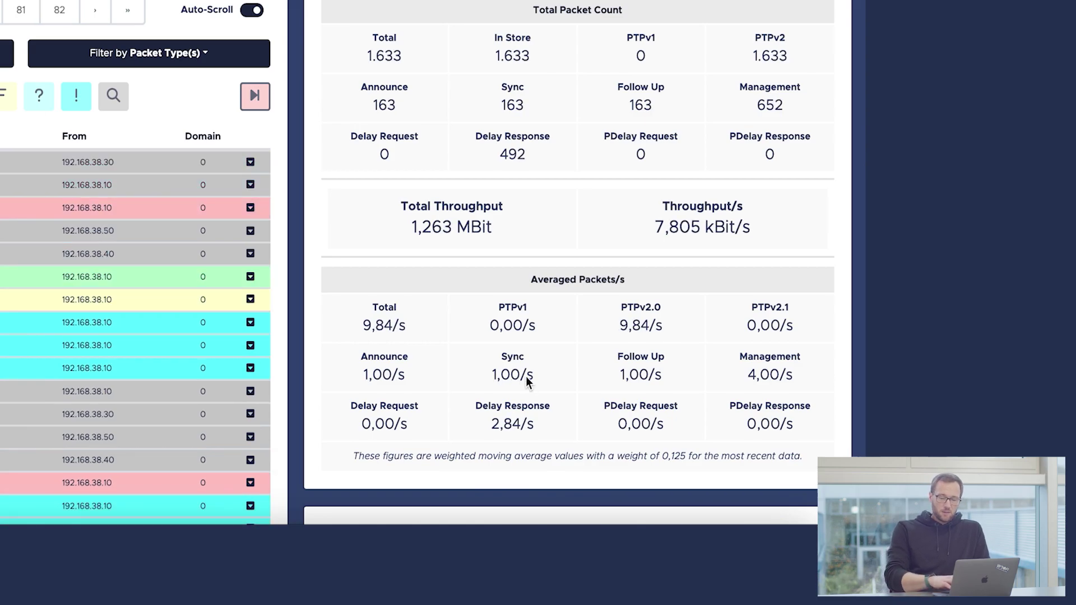
scroll(527, 381, "down", 5)
scroll(527, 382, "down", 5)
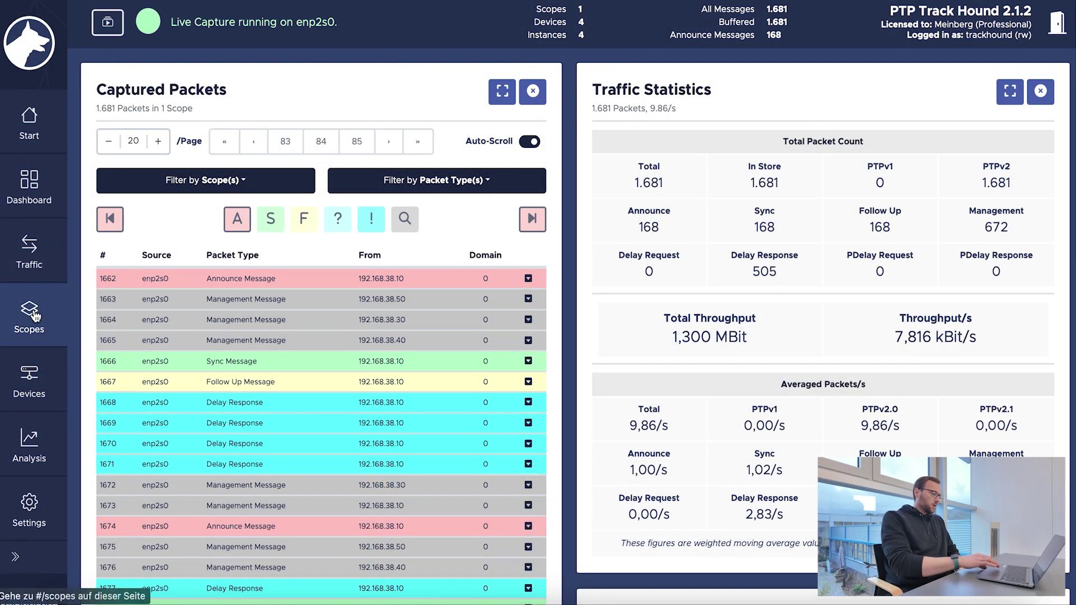
left_click(33, 315)
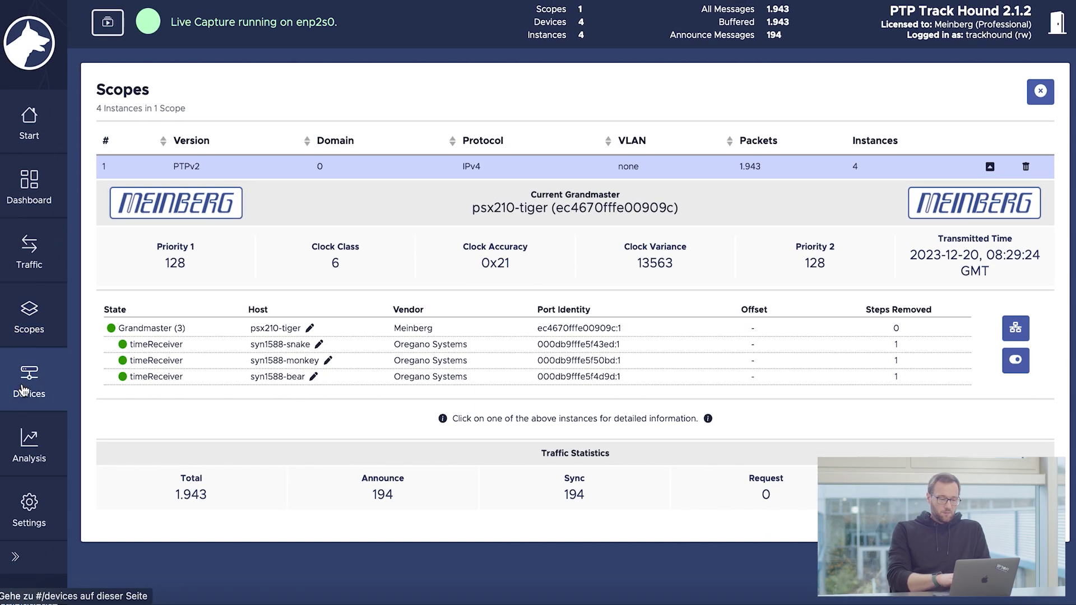
Step: Review the Devices network map, then go to the Analysis page
left_click(24, 389)
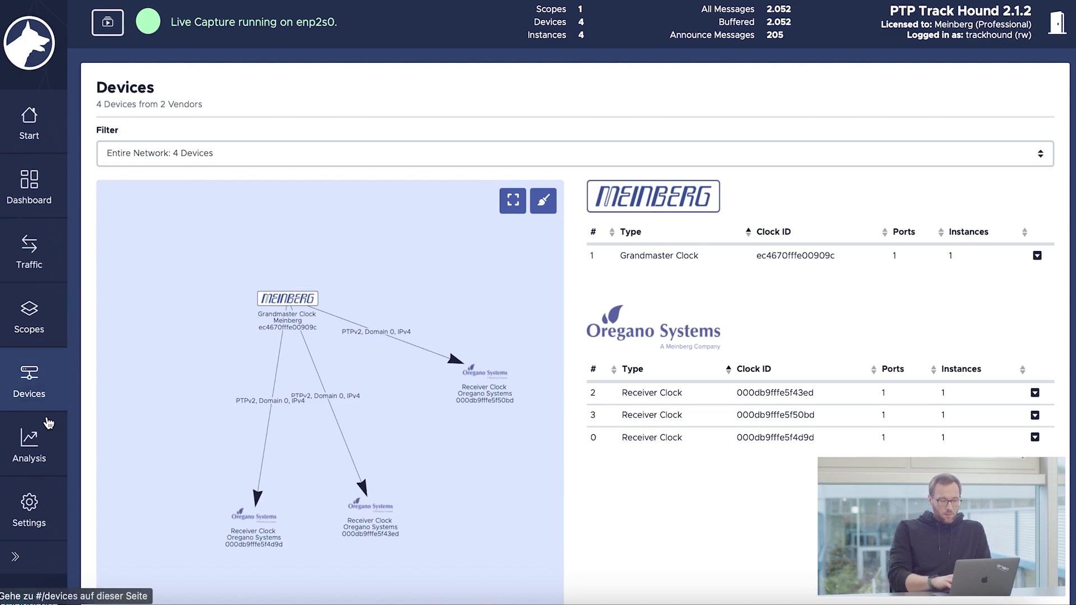
left_click(30, 446)
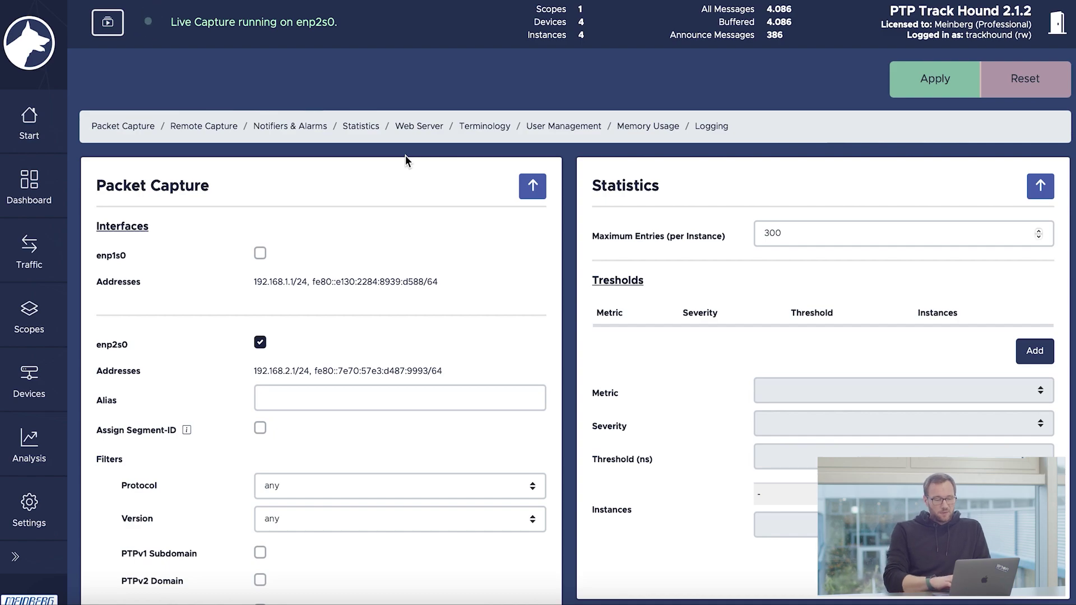
Step: Tick Enable Management Messages under enp2s0, confirm the 15 interval, and apply
scroll(541, 265, "down", 2)
scroll(541, 269, "down", 4)
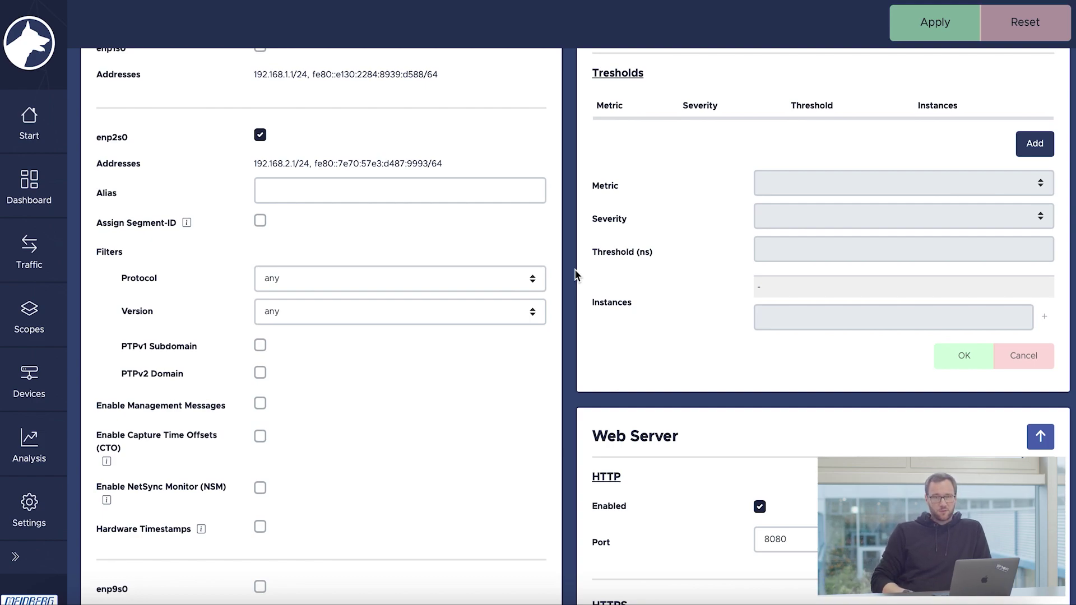
scroll(194, 258, "up", 6)
scroll(193, 258, "down", 3)
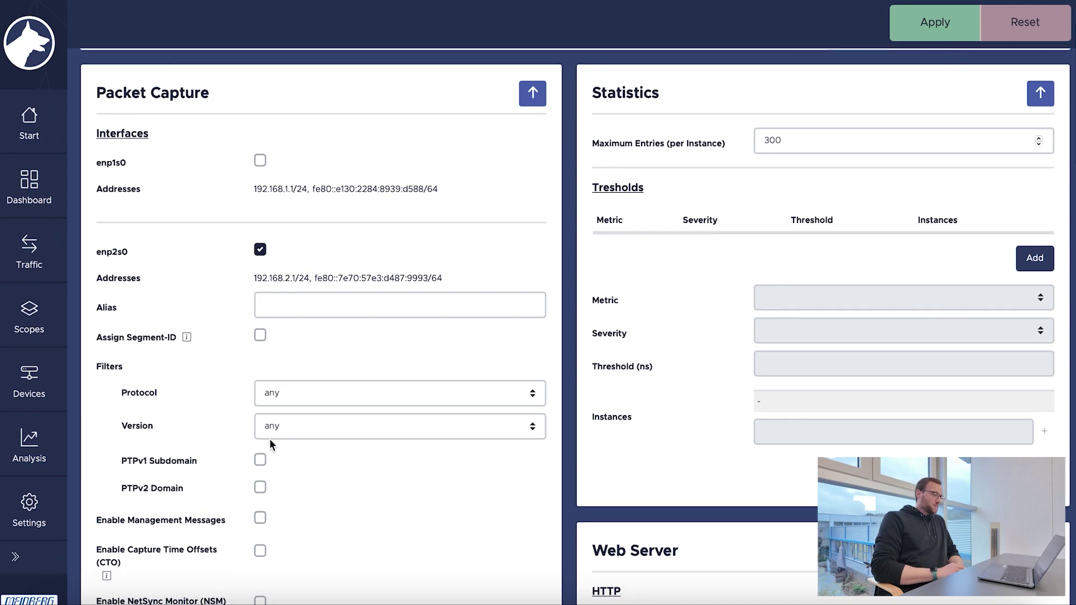
left_click(262, 521)
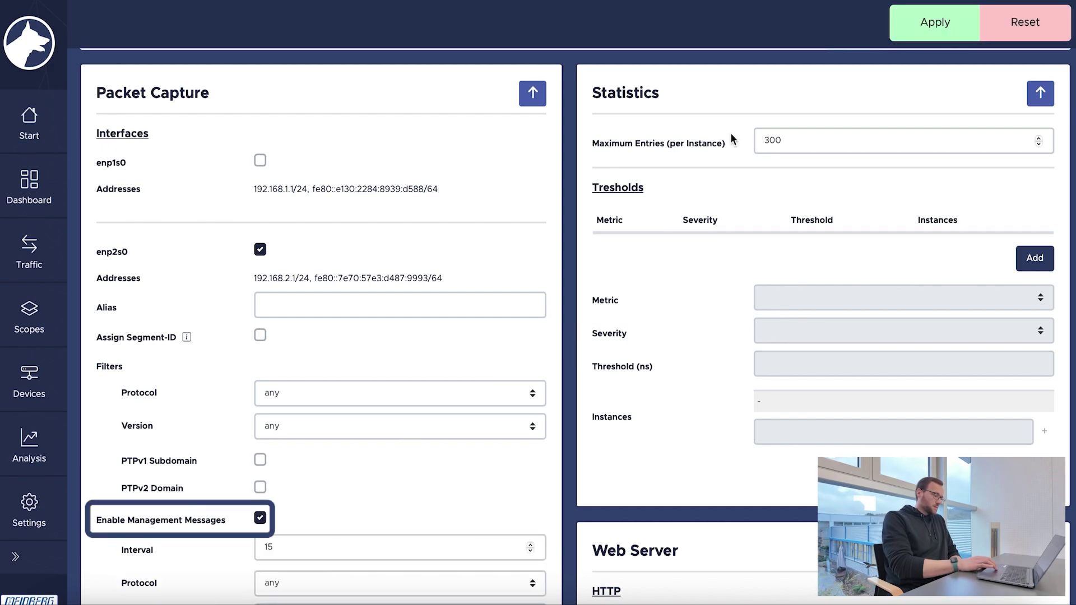
left_click(891, 39)
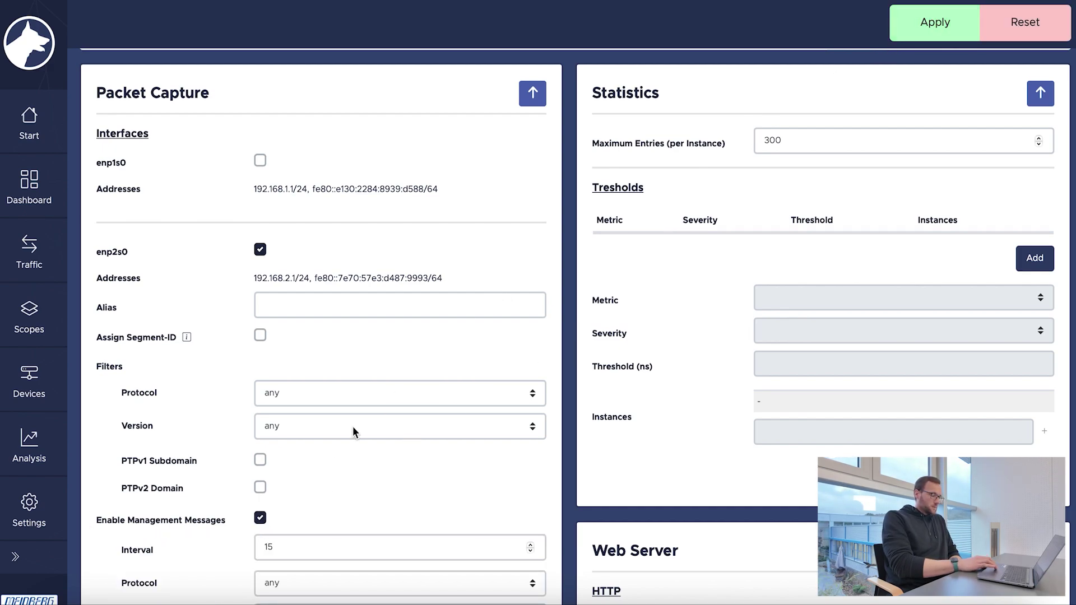
scroll(257, 508, "down", 1)
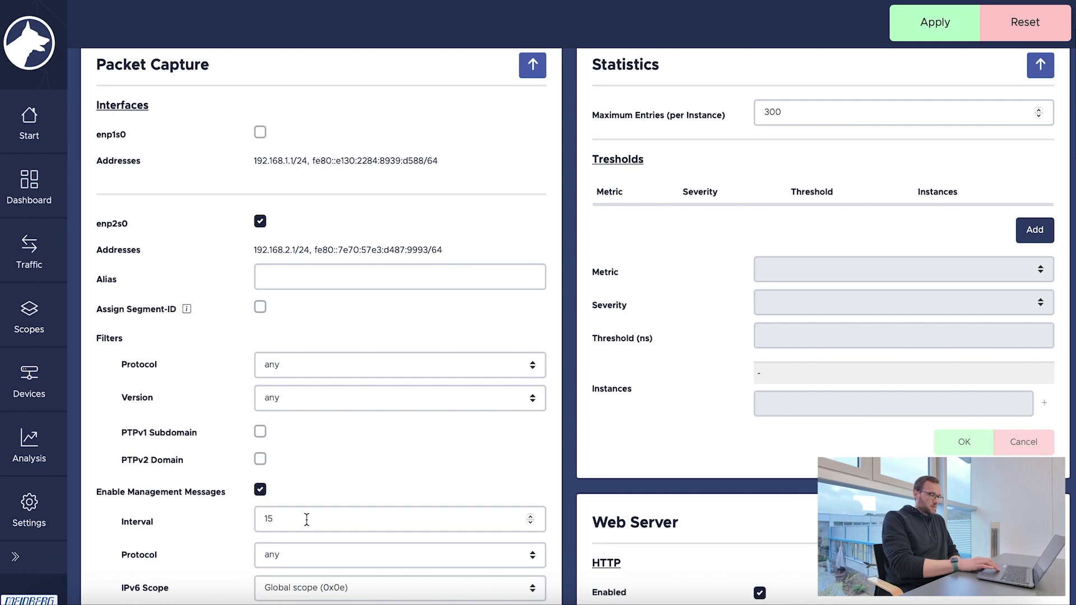
left_click(277, 521)
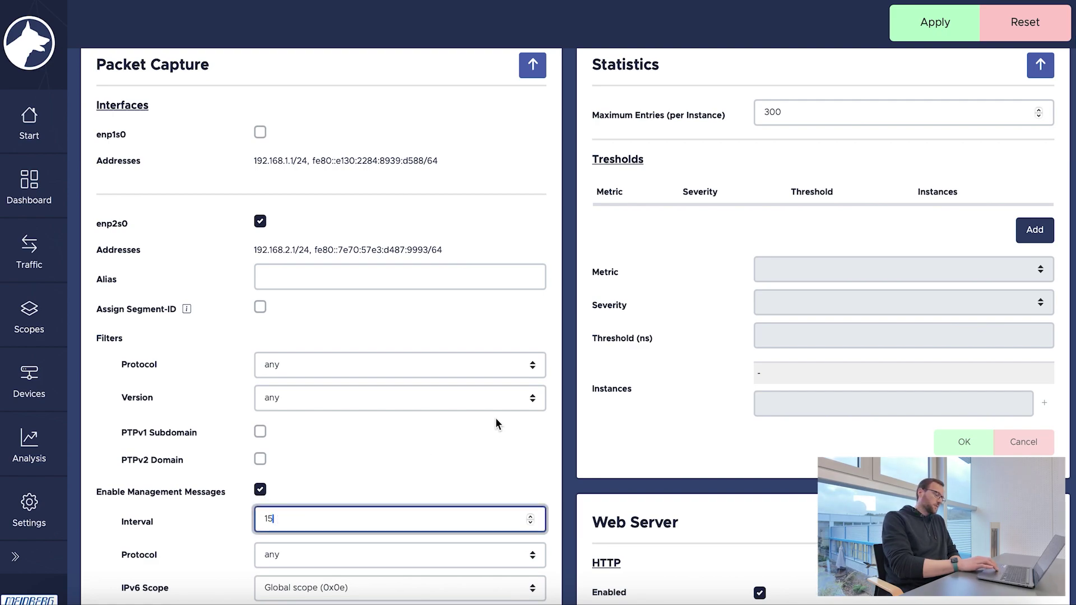
left_click(917, 35)
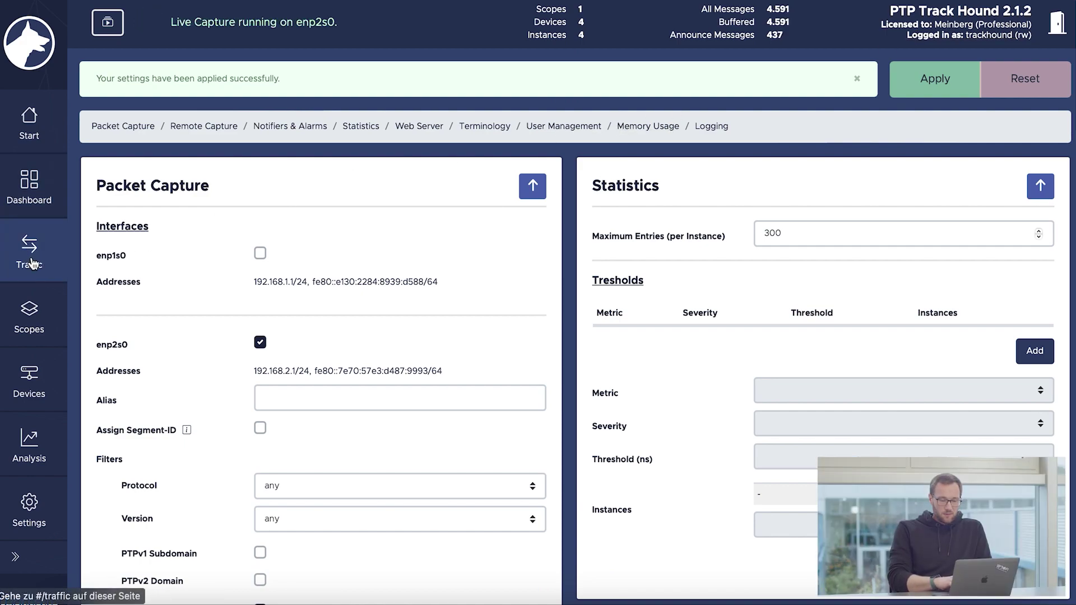
left_click(26, 323)
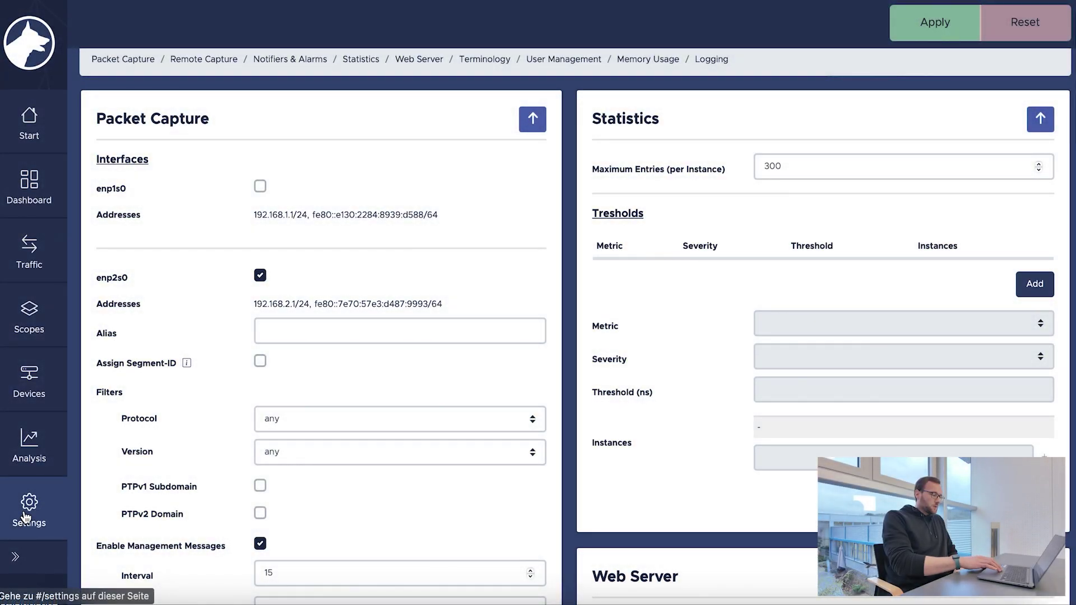
Step: Enable Capture Time Offsets and Hardware Timestamps on enp2s0, then apply the settings
scroll(393, 401, "down", 6)
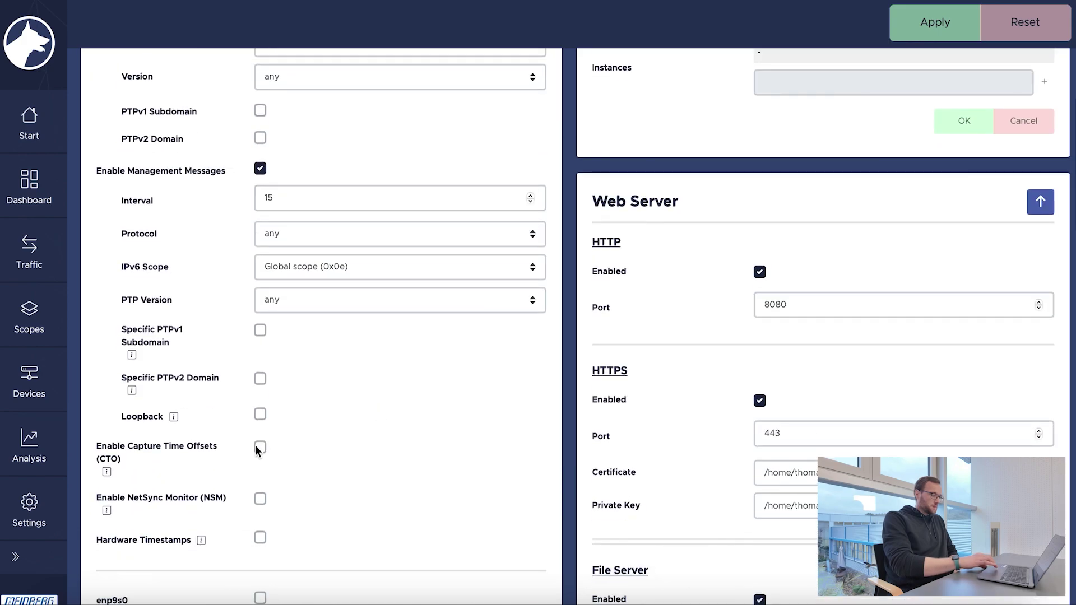
left_click(258, 535)
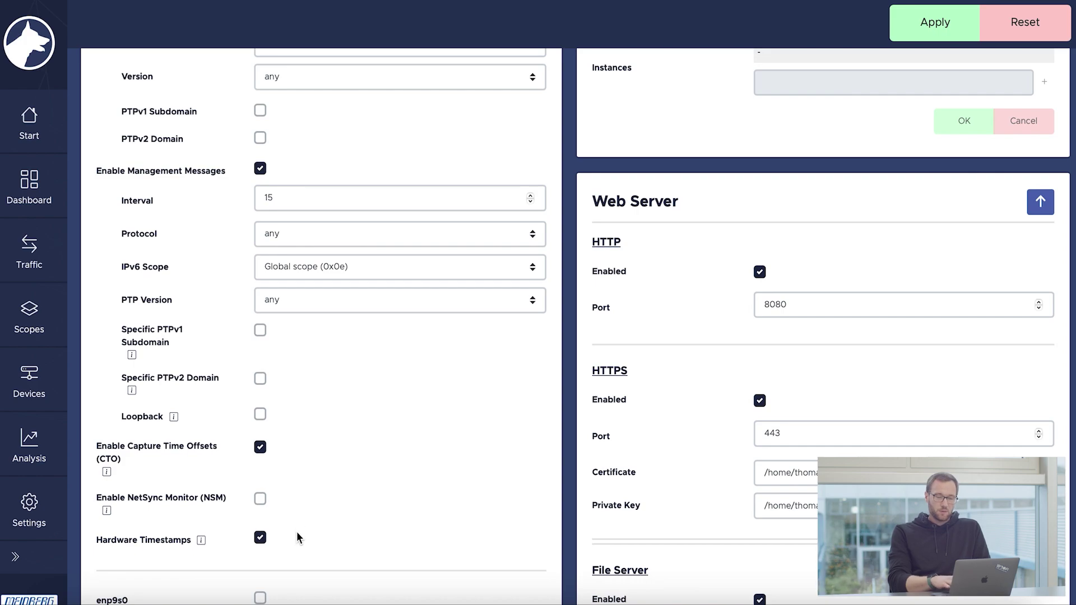
left_click(923, 31)
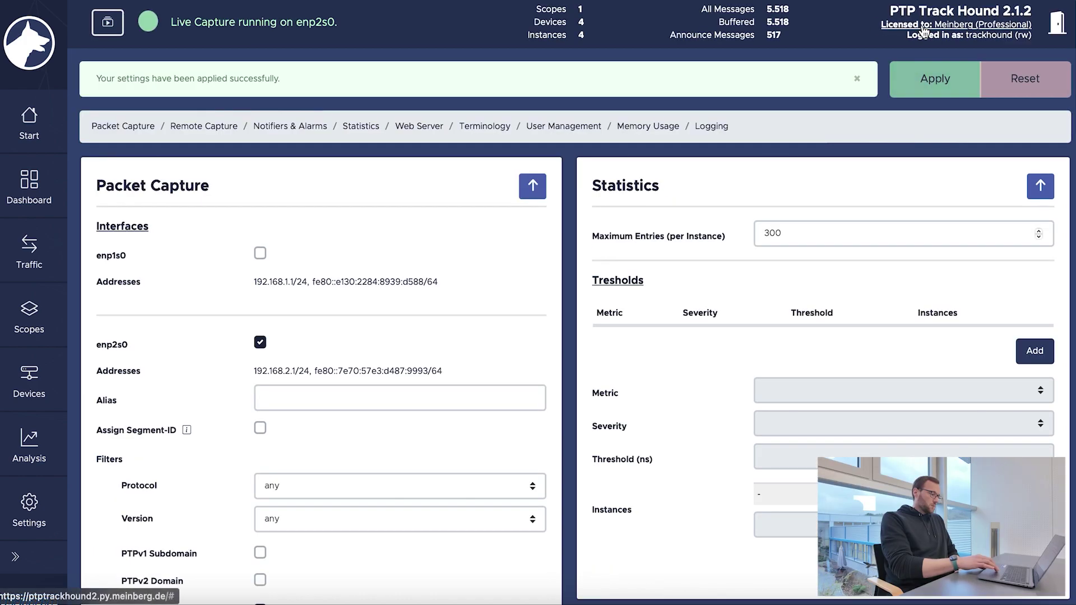
Step: Open the Scopes overview to check the grandmaster's 134 ns CTO offset
left_click(24, 324)
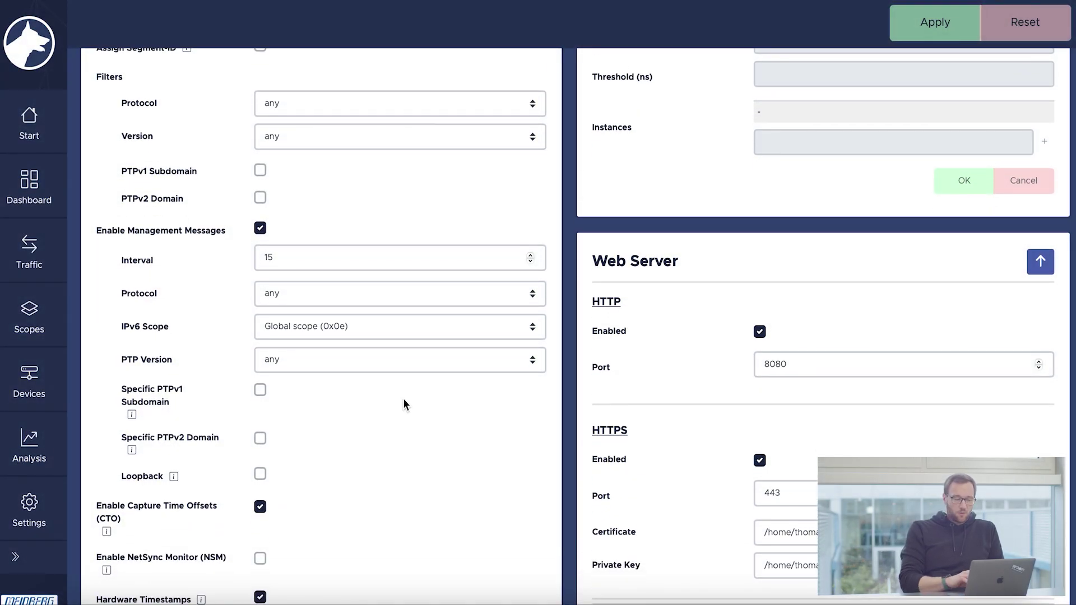
scroll(404, 399, "down", 5)
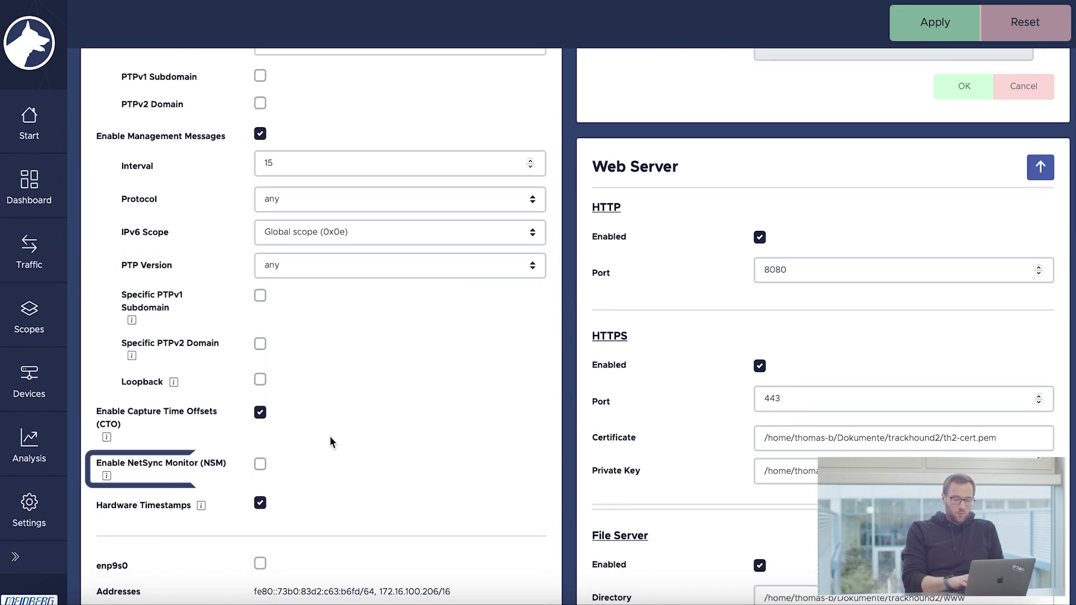
Step: Tick Enable NetSync Monitor (NSM) under enp2s0 in the Packet Capture settings
left_click(260, 464)
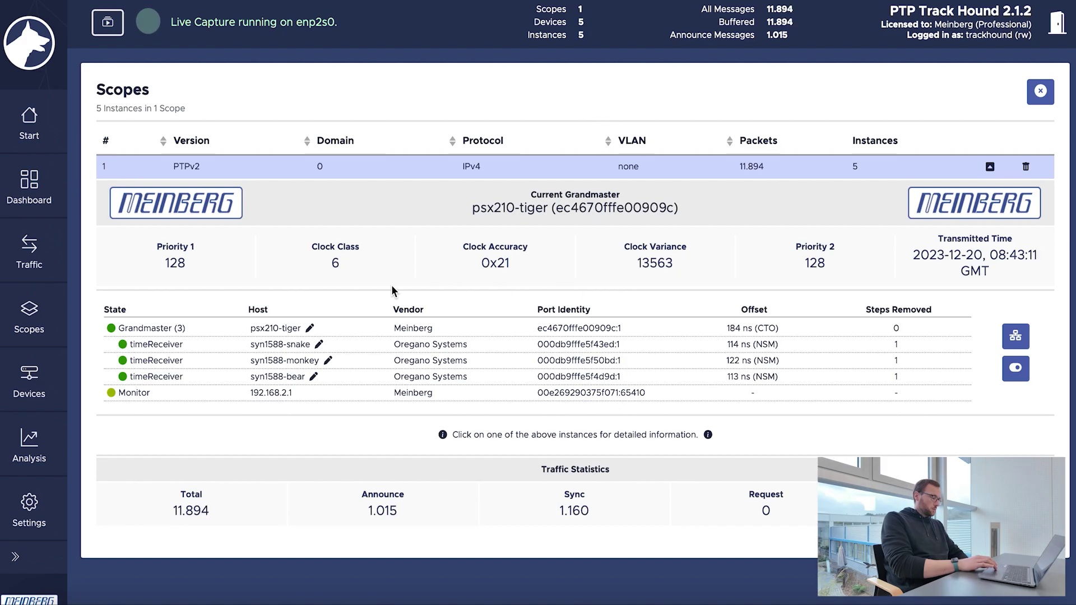
Step: Maximize the Analysis Statistics panel to show MGMT, NSM and CTO offset columns
left_click(26, 444)
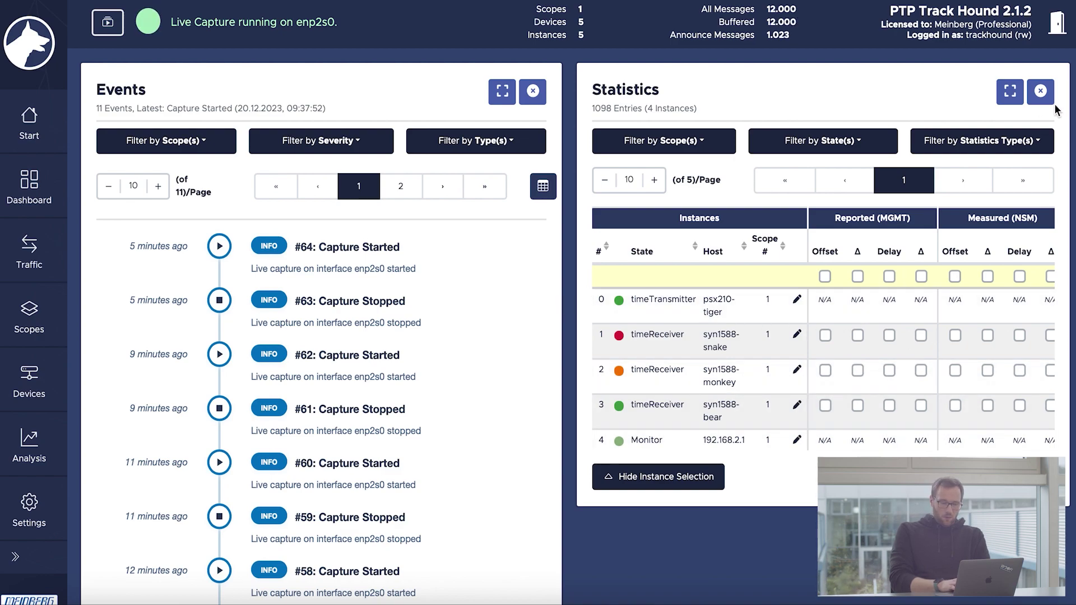
left_click(1009, 92)
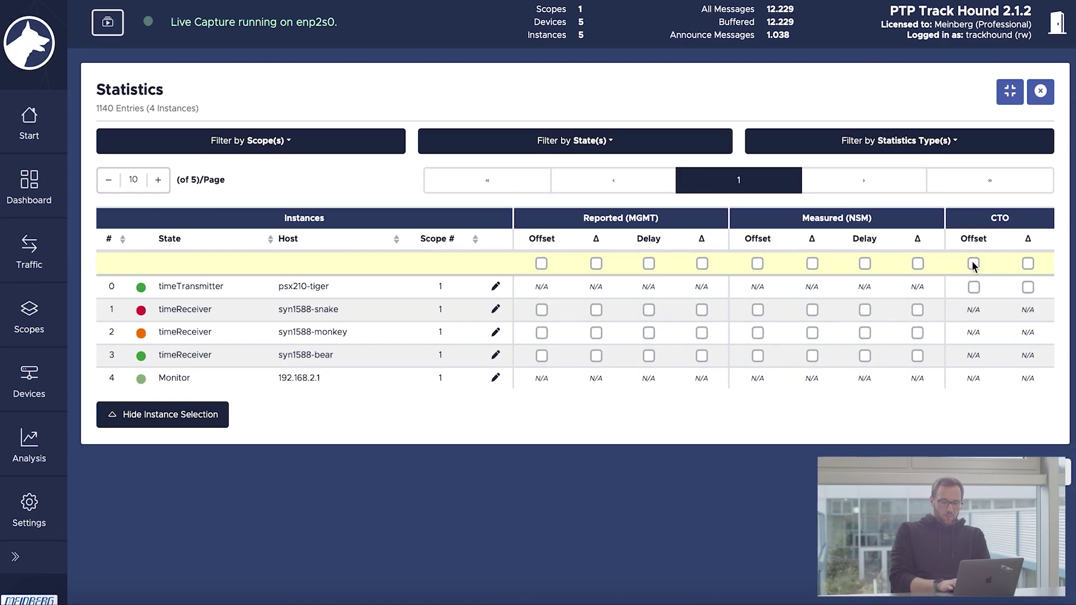
Step: Tick CTO Offset to chart psx210-tiger's capture time offset, about -10 to 250 ns
left_click(973, 263)
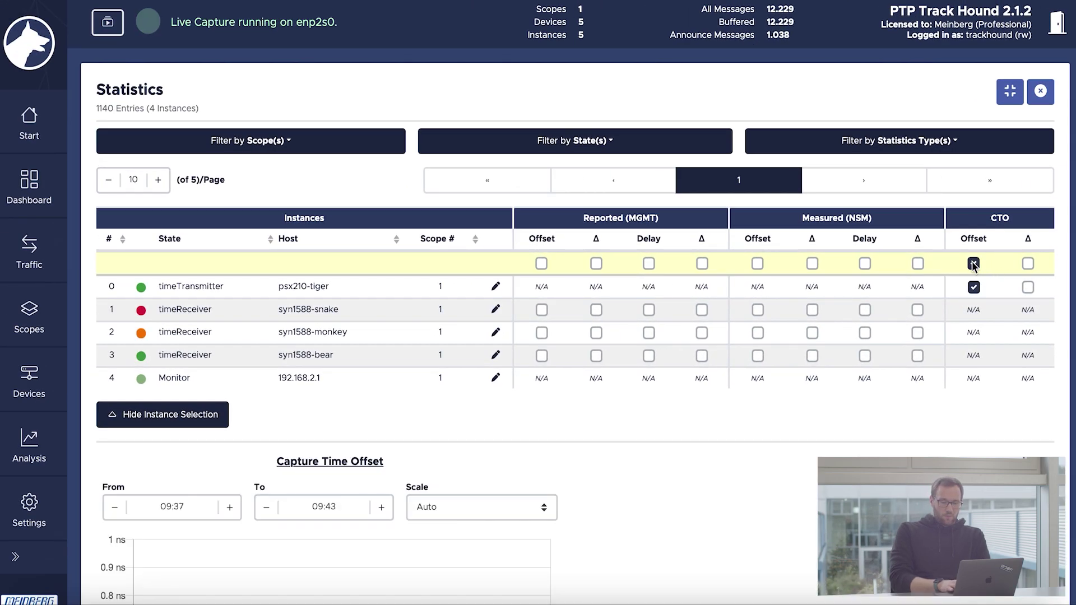
scroll(569, 445, "down", 2)
scroll(570, 449, "down", 5)
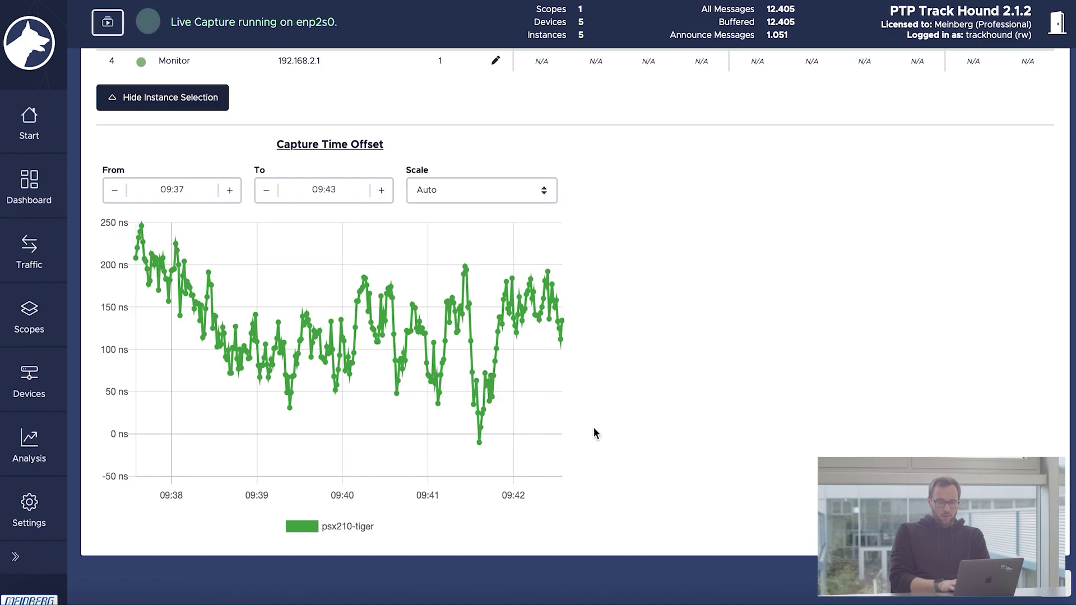
scroll(594, 433, "up", 2)
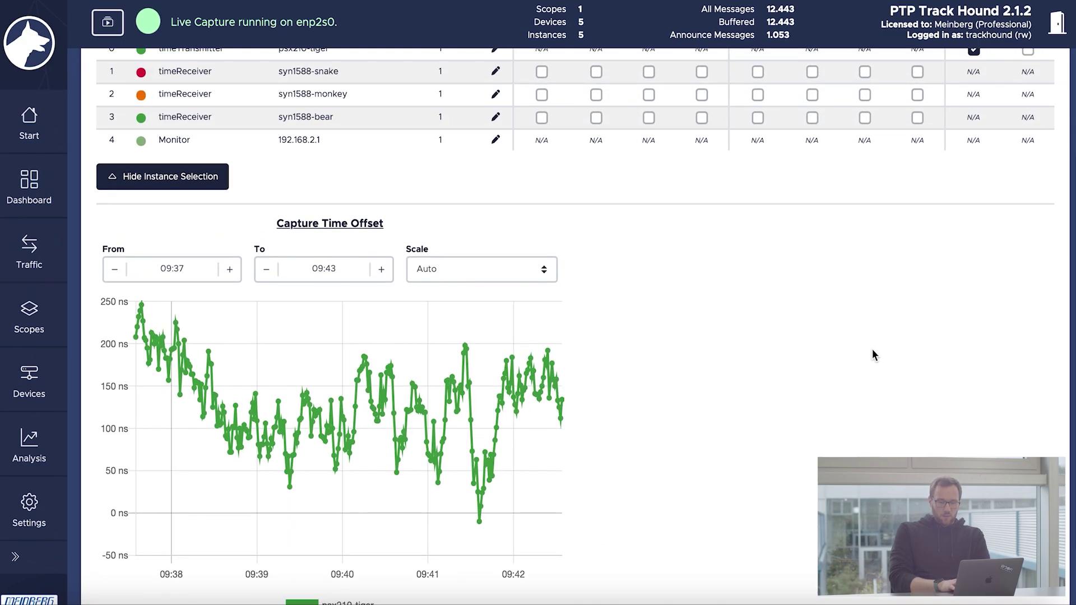
scroll(874, 354, "up", 3)
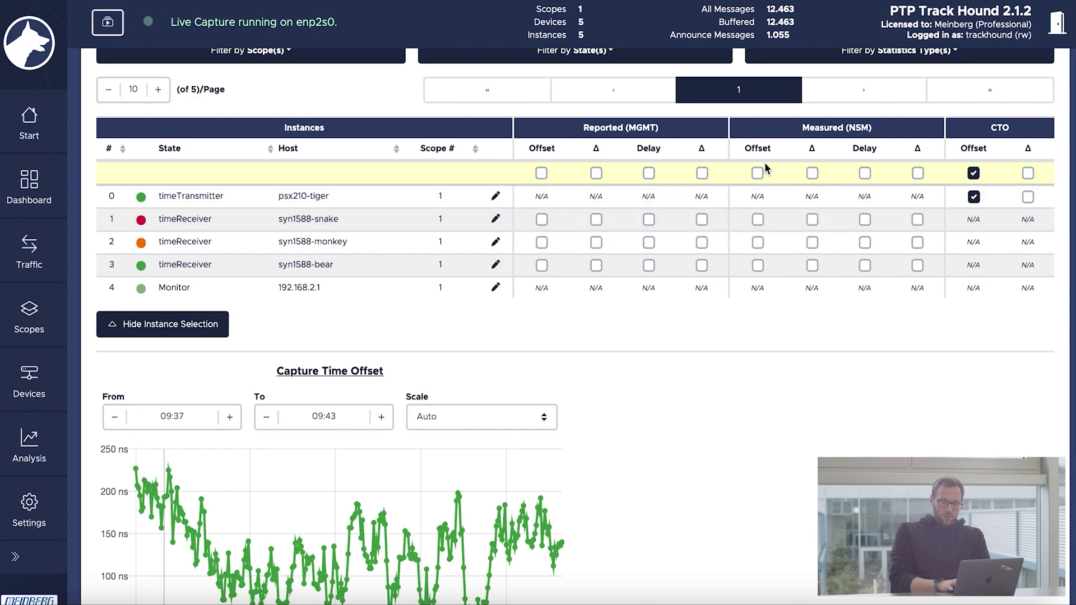
Step: Chart the three syn1588 receivers' NSM Measured Offset, then their MGMT Reported Offset
left_click(757, 173)
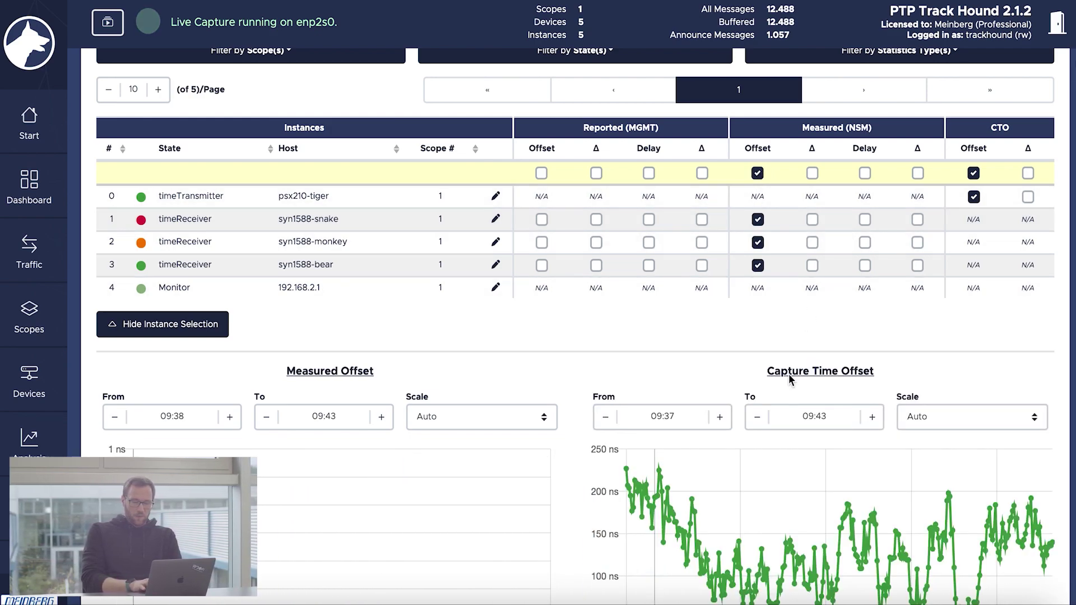
scroll(504, 371, "down", 3)
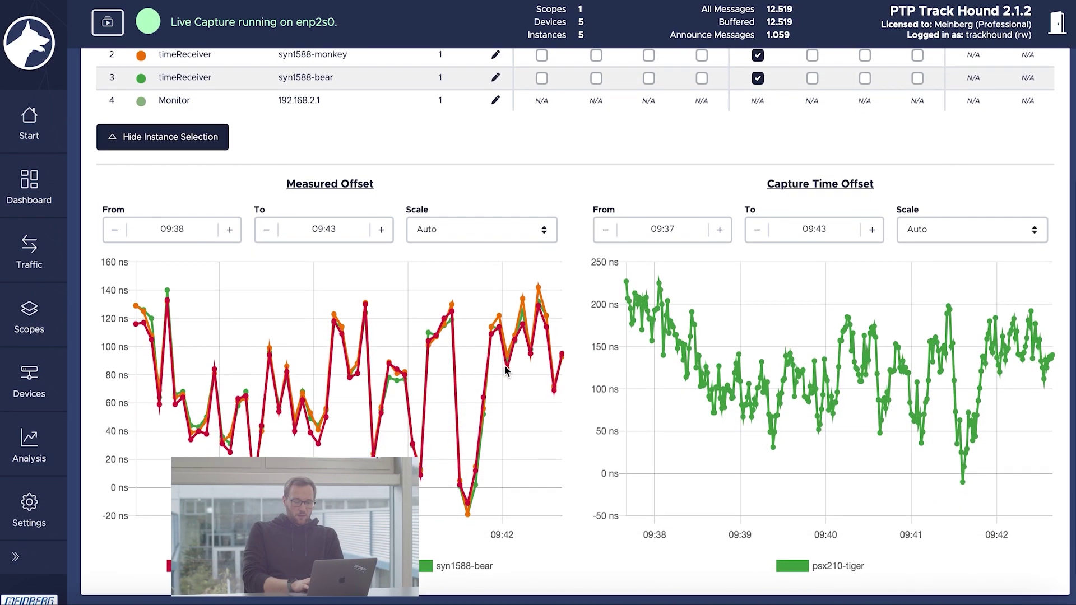
scroll(505, 370, "down", 1)
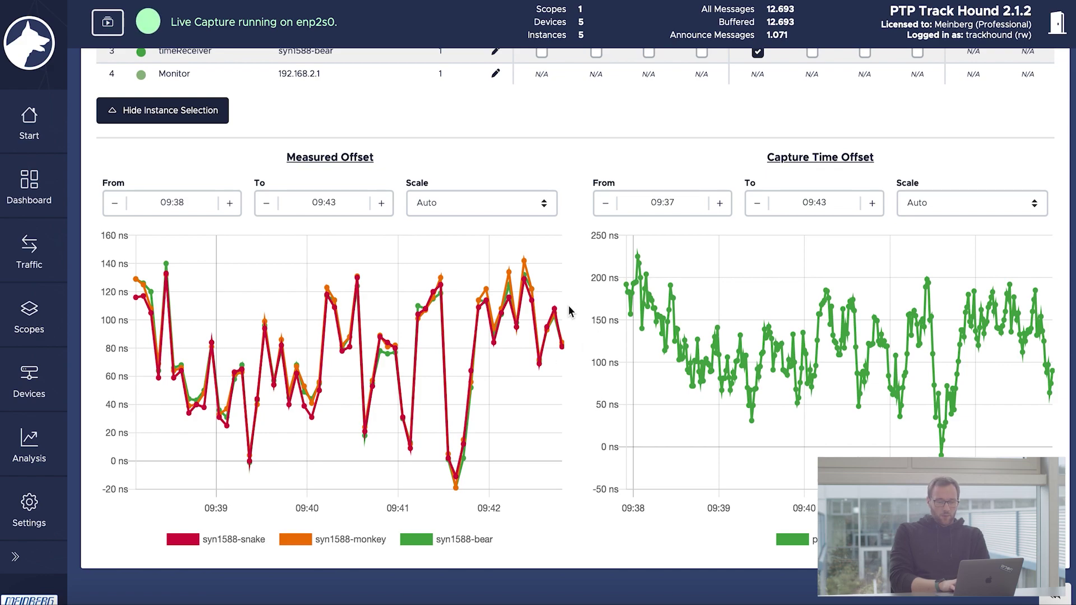
scroll(569, 311, "up", 4)
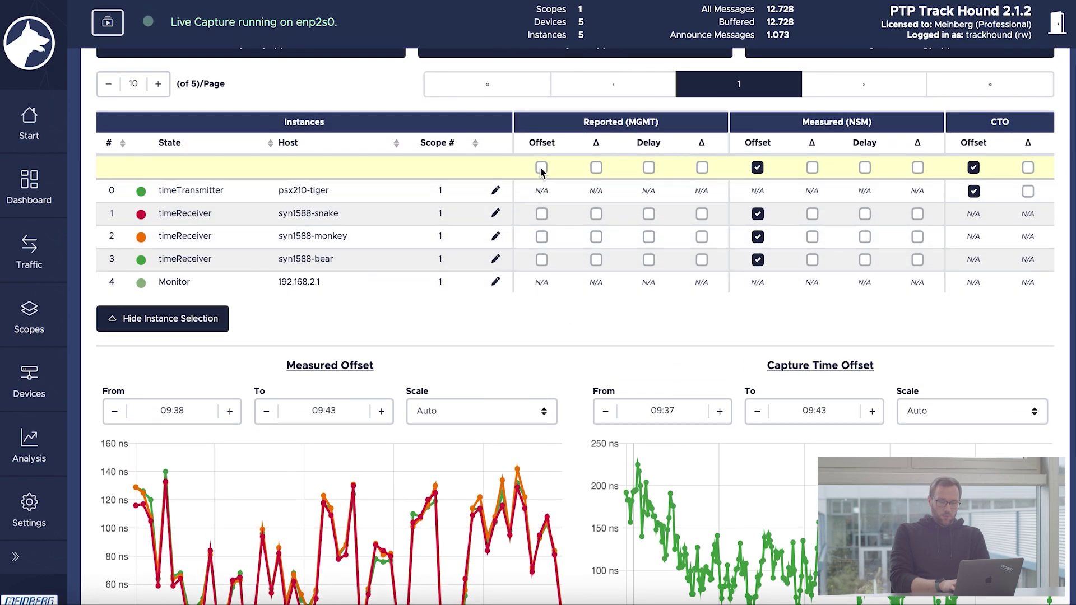
left_click(541, 168)
Step: Scroll down to view the Reported and Measured Offset graphs above the Capture Time Offset graph
scroll(565, 356, "down", 1)
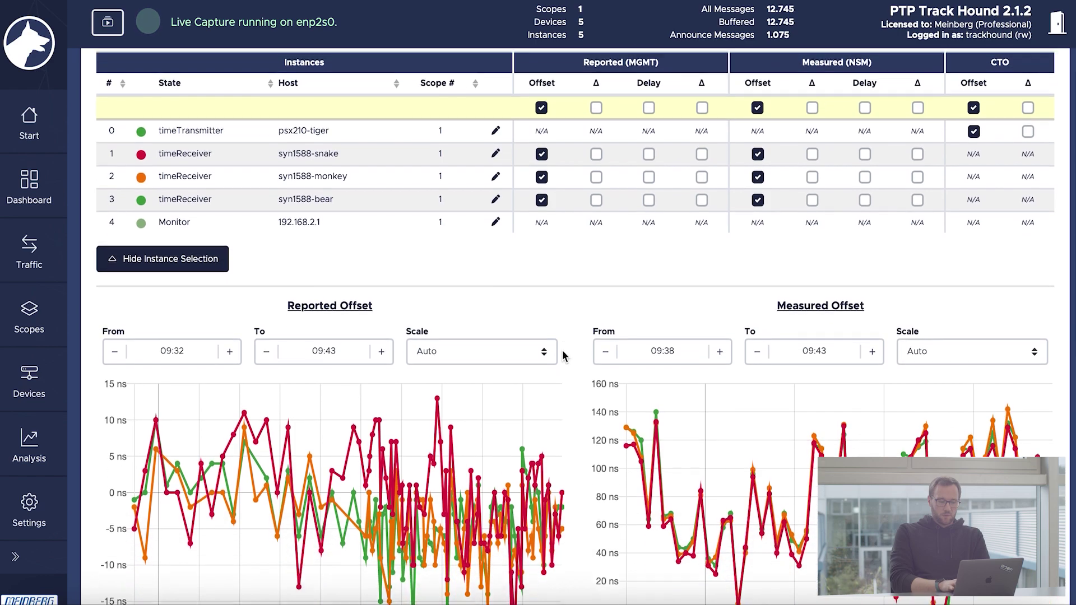
scroll(564, 356, "down", 3)
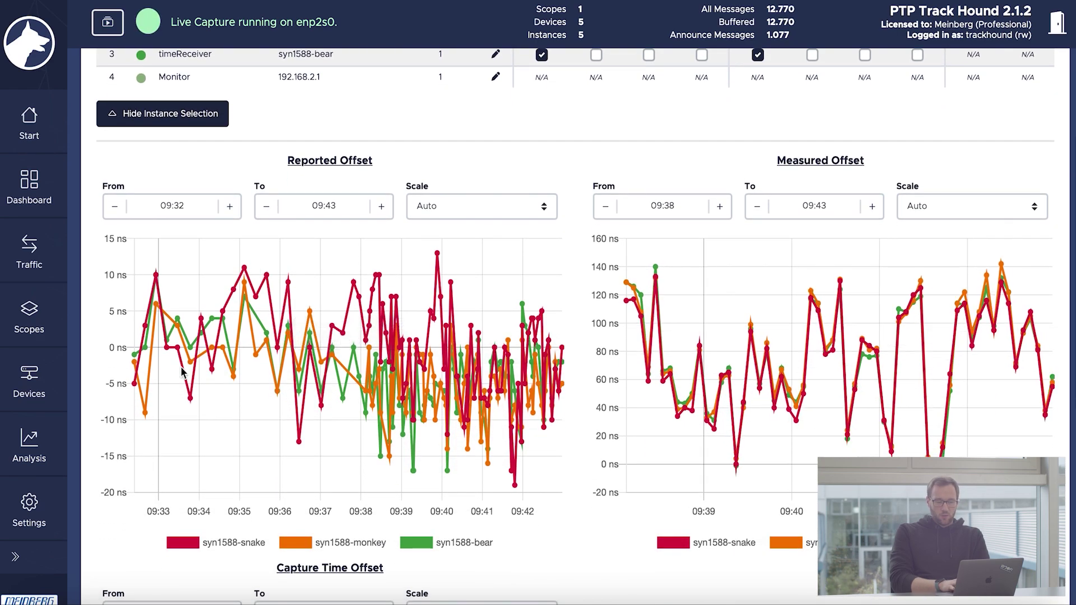